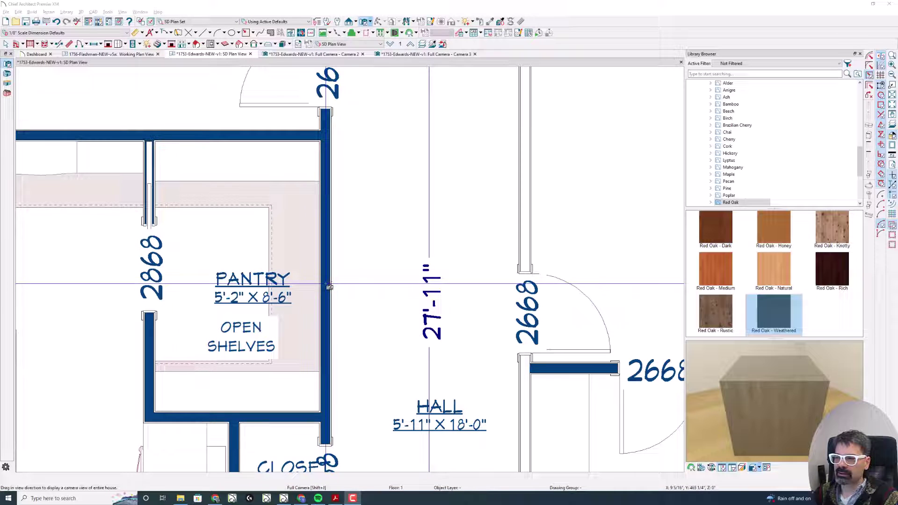
Step: Cancel the camera placement, select the pantry wall cabinet and review its specification
{"action": "left_click_drag", "start_coordinate": [264, 201], "coordinate": [293, 182]}
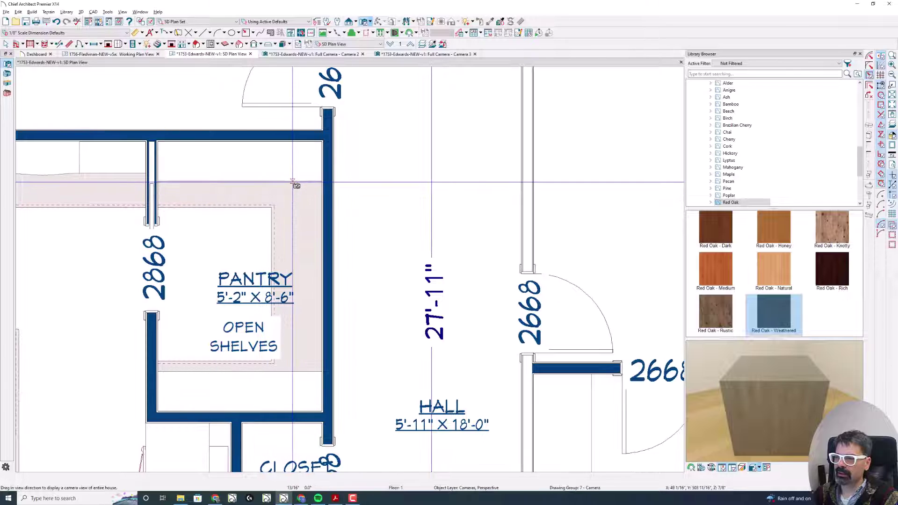
{"action": "key", "text": "Escape"}
{"action": "left_click", "coordinate": [237, 184]}
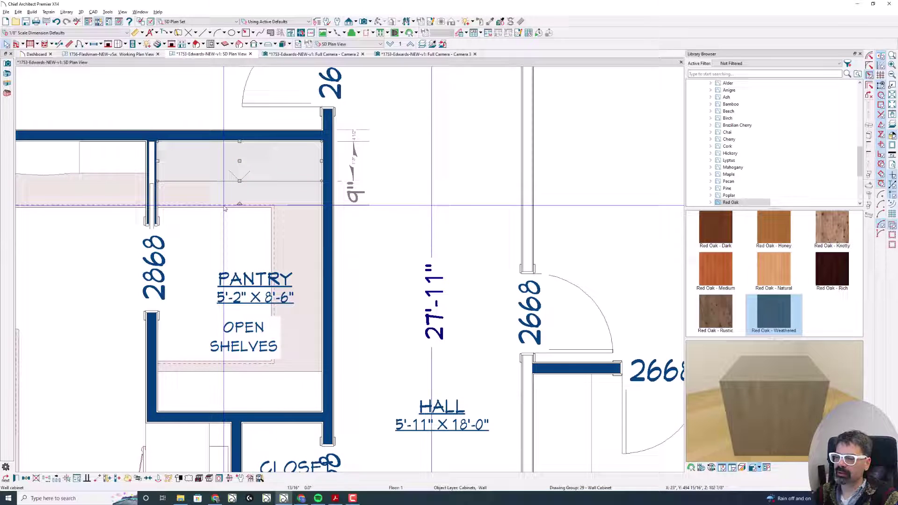
{"action": "double_click", "coordinate": [225, 208]}
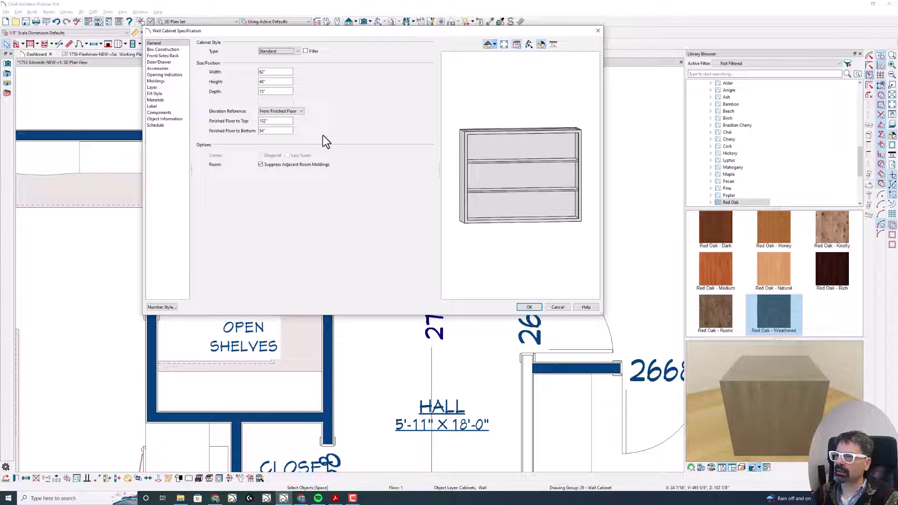
{"action": "left_click", "coordinate": [529, 307]}
Step: Paste a copy of the wall cabinet on the right pantry wall and stretch it to 62 inches
{"action": "key", "text": "ctrl+x"}
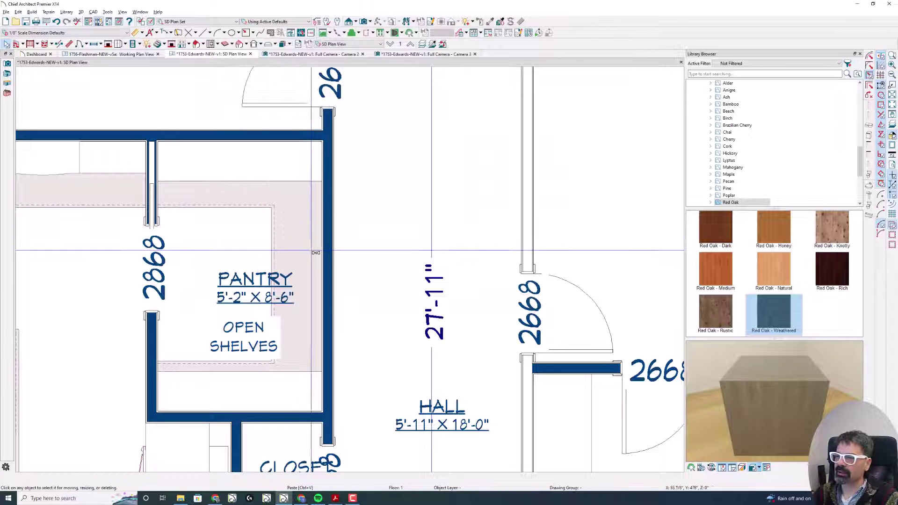
{"action": "key", "text": "ctrl+v"}
{"action": "left_click_drag", "start_coordinate": [295, 365], "coordinate": [302, 390]}
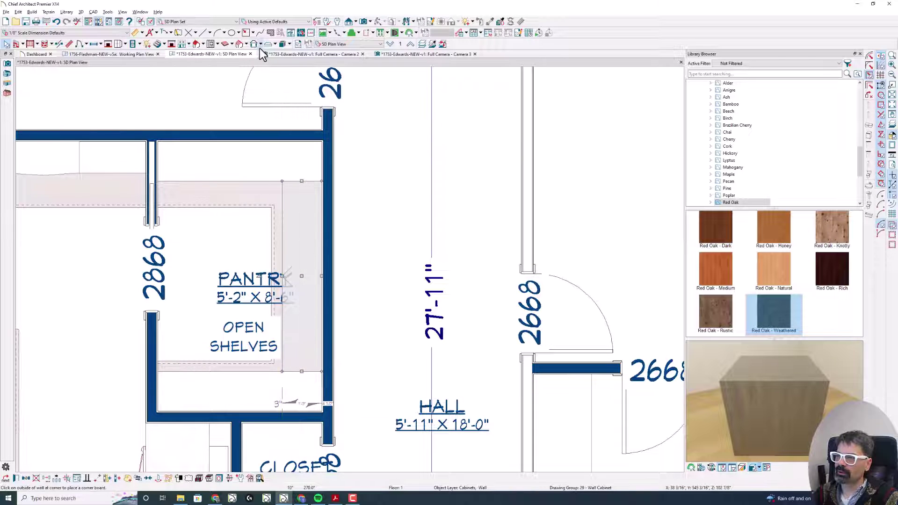
Step: In the Camera 2 view, sketch red marks over the corner stile and shelves, then clear them
{"action": "left_click", "coordinate": [276, 52]}
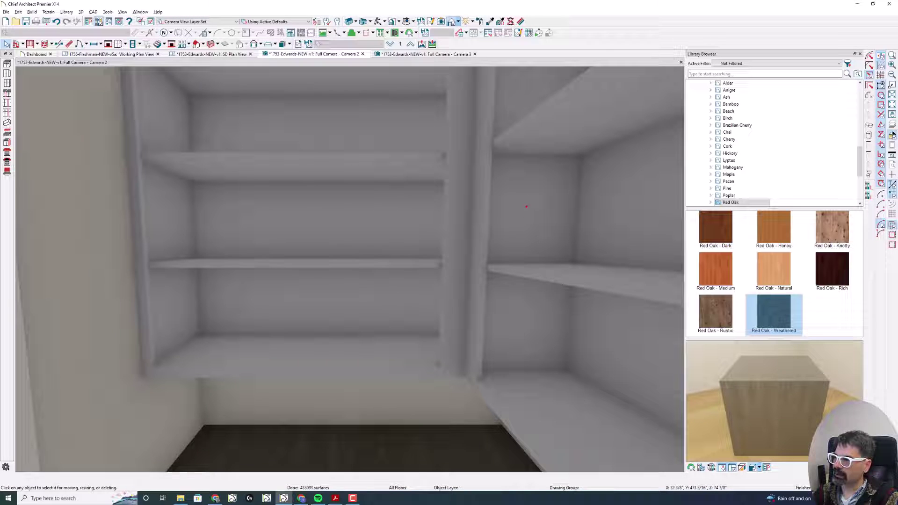
{"action": "left_click_drag", "start_coordinate": [545, 165], "coordinate": [522, 224]}
{"action": "left_click_drag", "start_coordinate": [526, 316], "coordinate": [510, 344]}
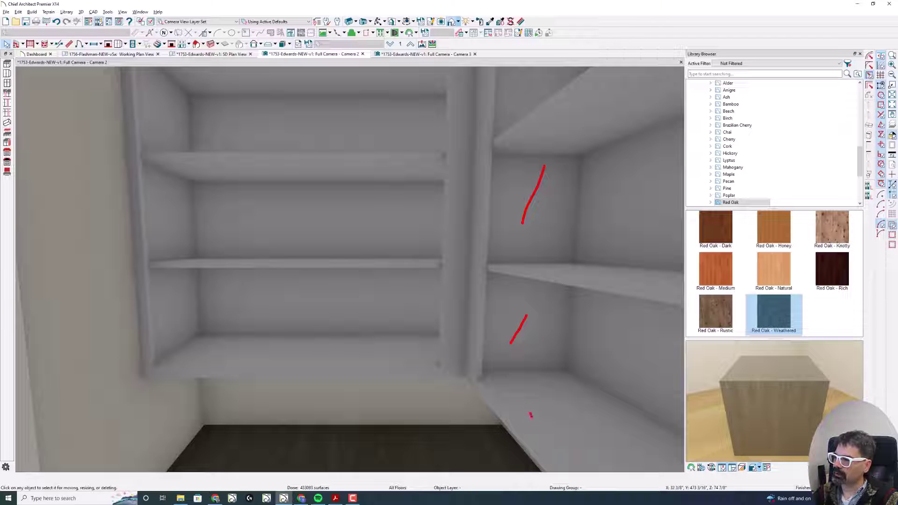
{"action": "left_click_drag", "start_coordinate": [531, 415], "coordinate": [493, 360]}
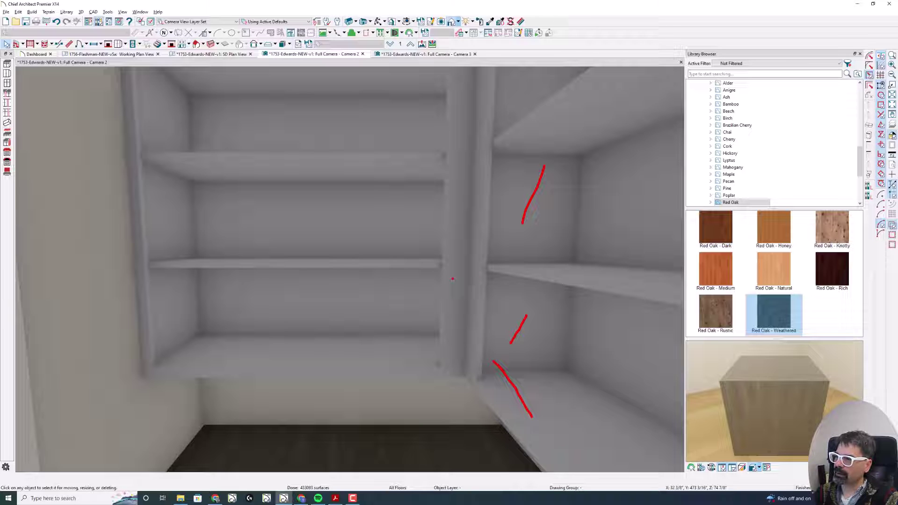
{"action": "mouse_move", "coordinate": [409, 224]}
{"action": "left_mouse_down"}
{"action": "mouse_move", "coordinate": [496, 206]}
{"action": "mouse_move", "coordinate": [451, 202]}
{"action": "mouse_move", "coordinate": [508, 206]}
{"action": "left_mouse_up"}
{"action": "key", "text": "e"}
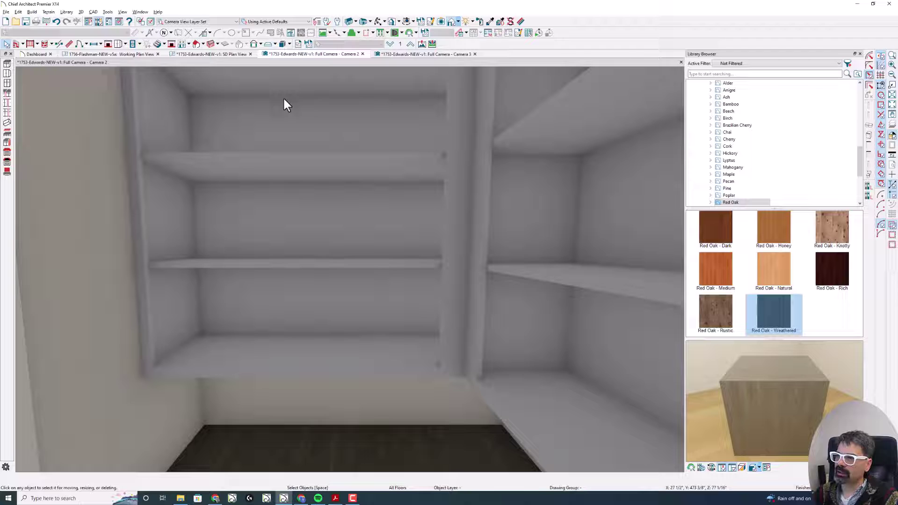
Step: Try moving the top-wall cabinet onto the right wall in plan, then undo it twice
{"action": "left_click", "coordinate": [226, 53]}
{"action": "left_click", "coordinate": [322, 161]}
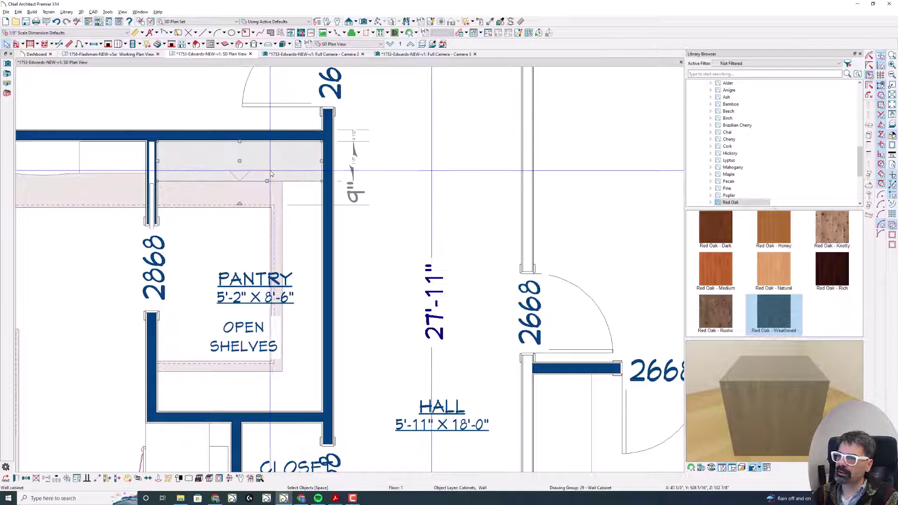
{"action": "left_click_drag", "start_coordinate": [322, 160], "coordinate": [302, 144]}
{"action": "left_click", "coordinate": [350, 54]}
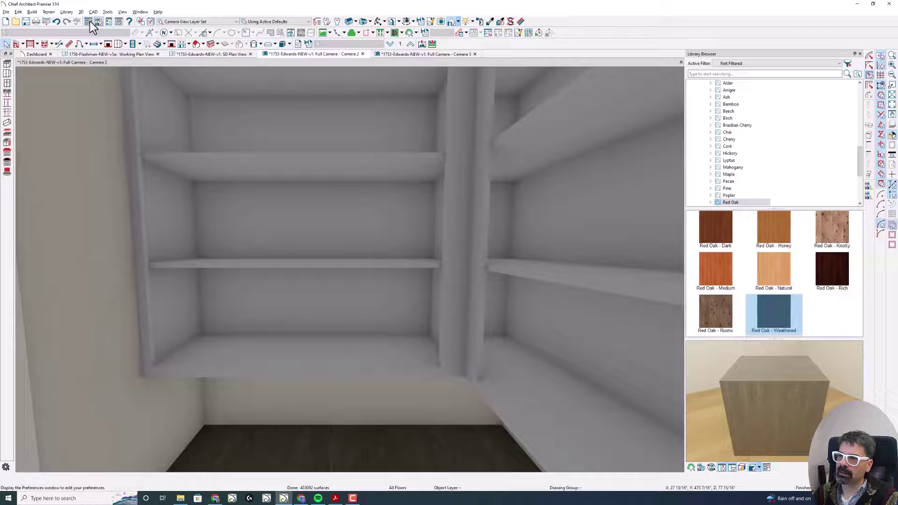
{"action": "left_click", "coordinate": [56, 22]}
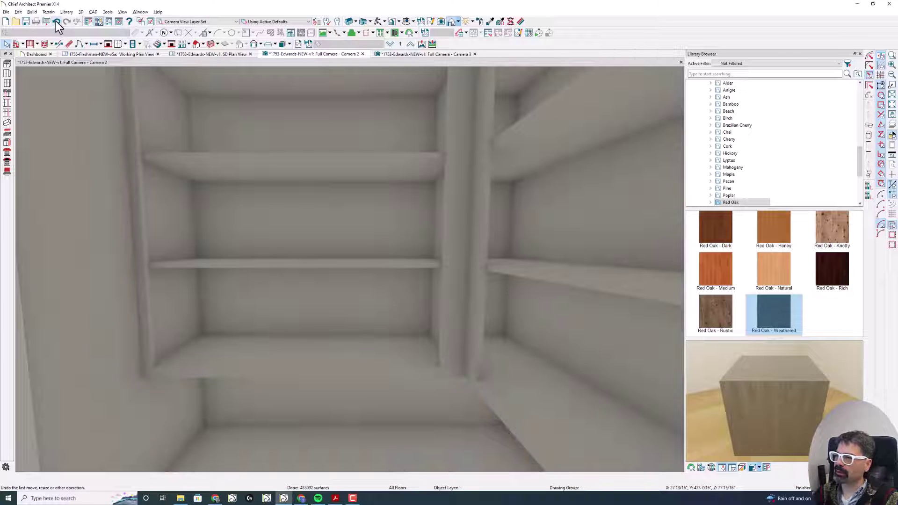
{"action": "left_click", "coordinate": [57, 22]}
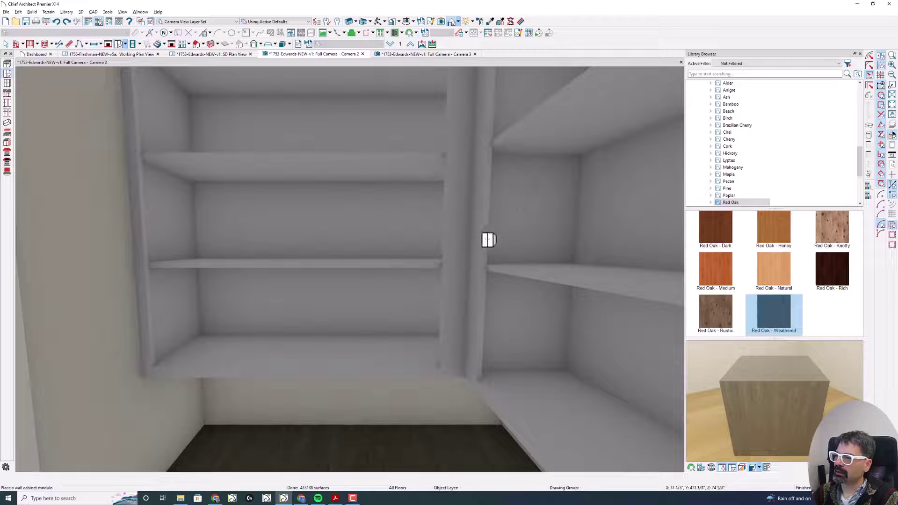
{"action": "key", "text": "Escape"}
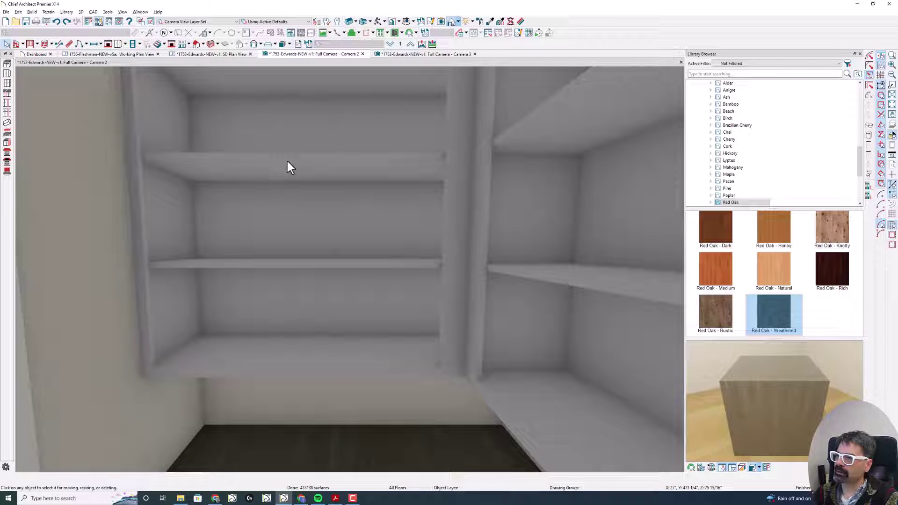
Step: Give the wall cabinet's left side a Custom Face and delete all its face items
{"action": "left_click", "coordinate": [630, 219]}
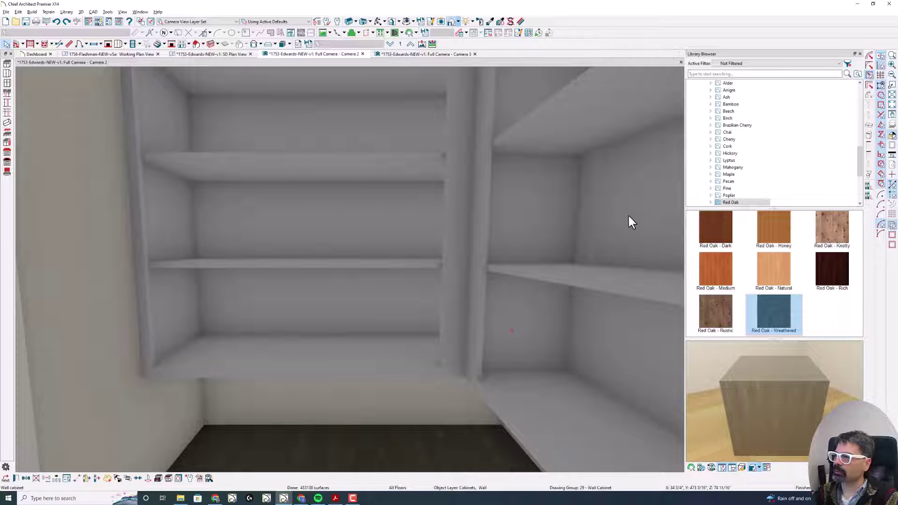
{"action": "double_click", "coordinate": [628, 214]}
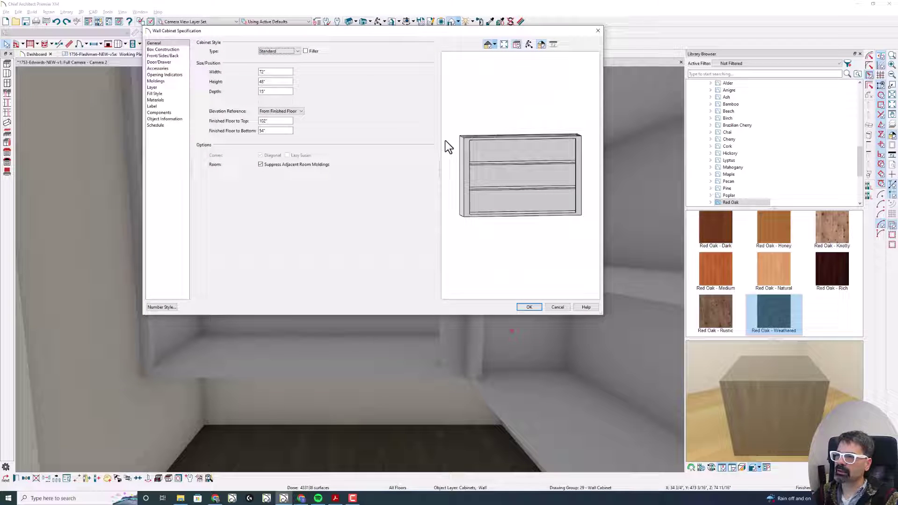
{"action": "left_click", "coordinate": [171, 56]}
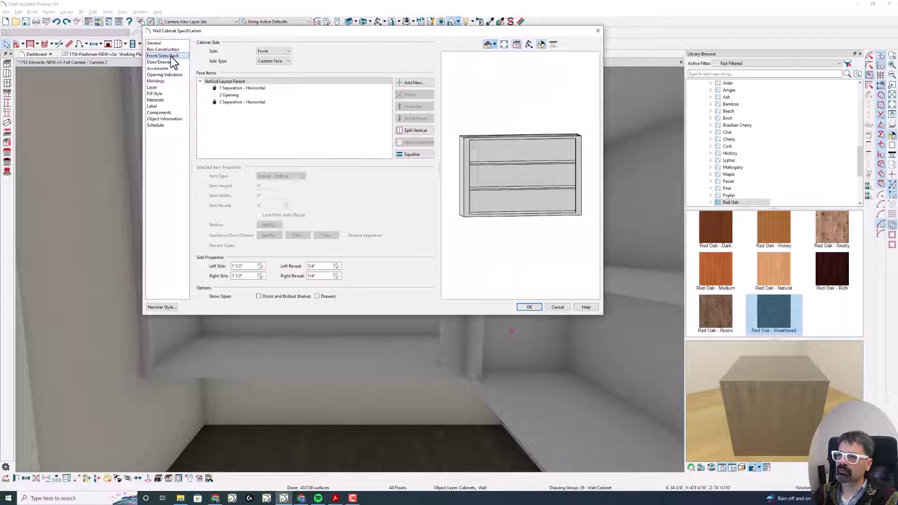
{"action": "left_click", "coordinate": [285, 52]}
{"action": "left_click", "coordinate": [284, 70]}
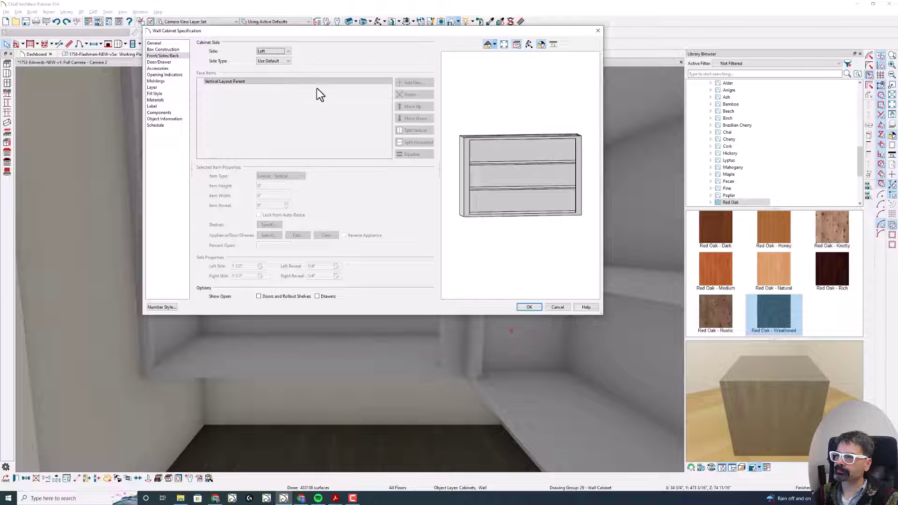
{"action": "left_click", "coordinate": [274, 61]}
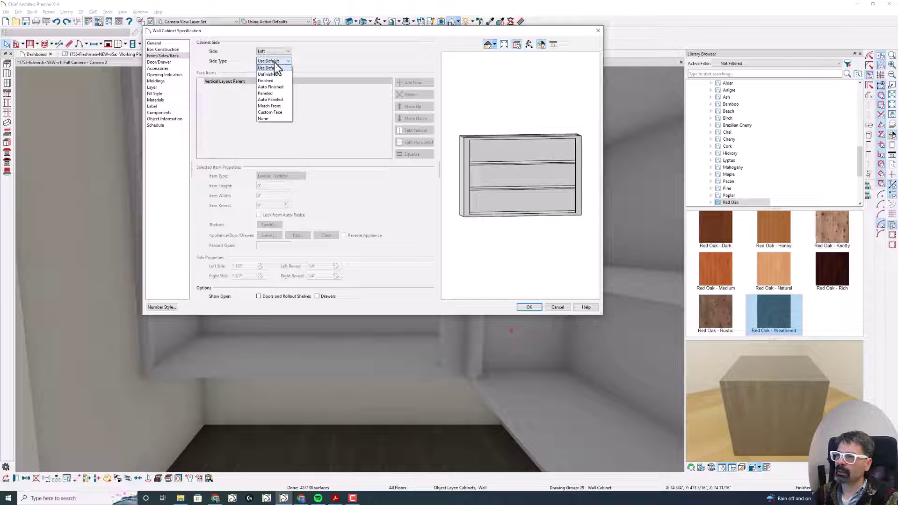
{"action": "left_click", "coordinate": [278, 113]}
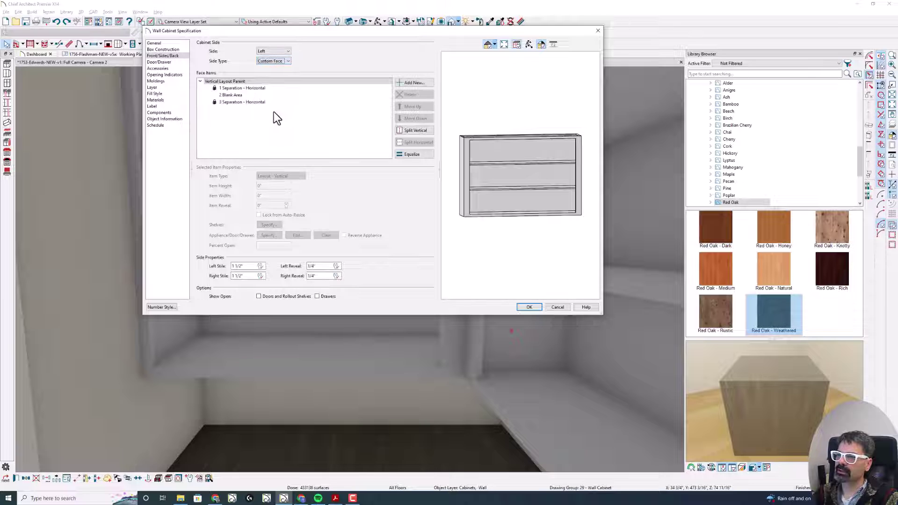
{"action": "left_click", "coordinate": [264, 93]}
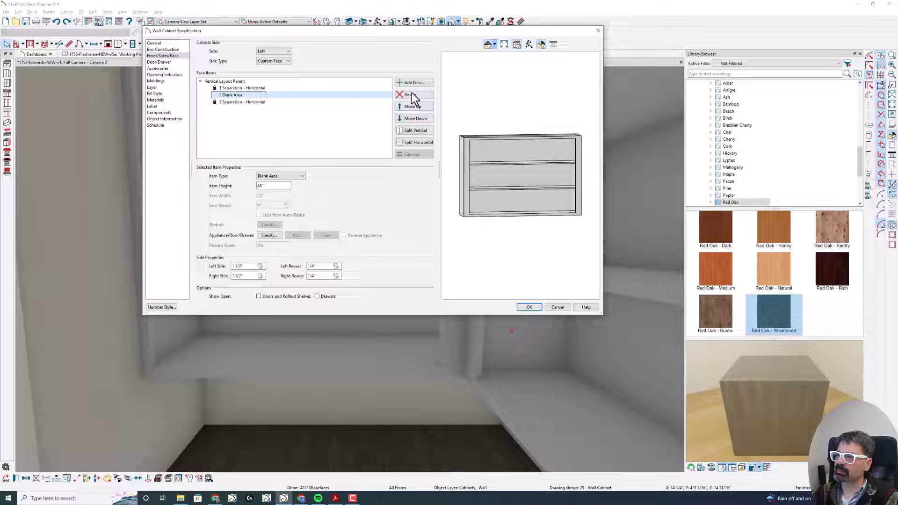
{"action": "left_click", "coordinate": [412, 94]}
{"action": "left_click", "coordinate": [237, 88]}
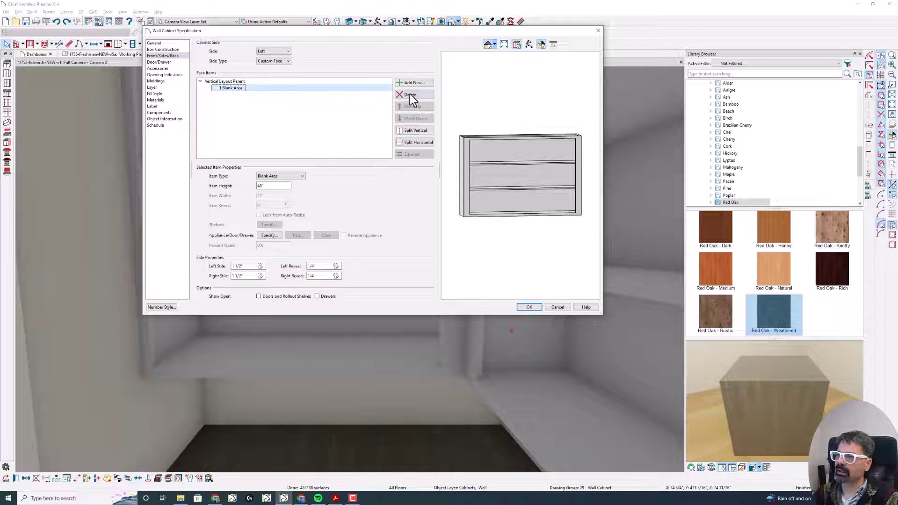
{"action": "left_click", "coordinate": [410, 94]}
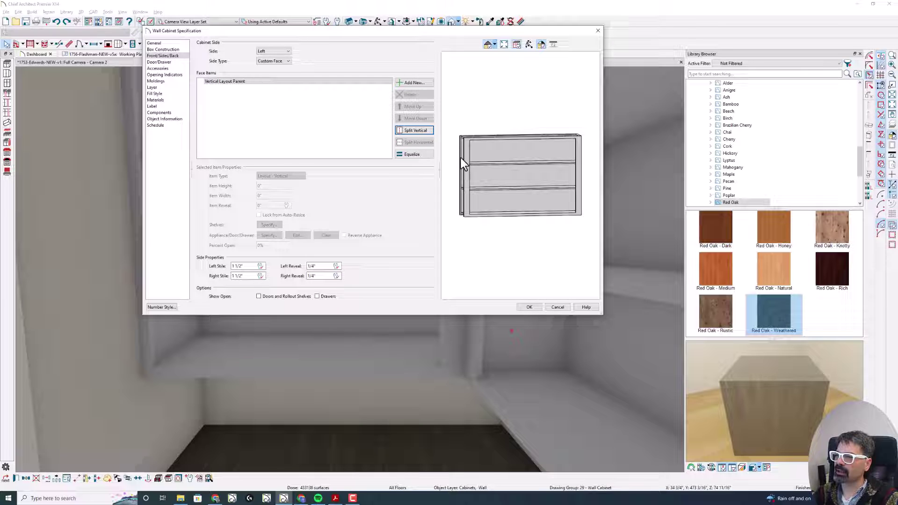
{"action": "left_click", "coordinate": [529, 45]}
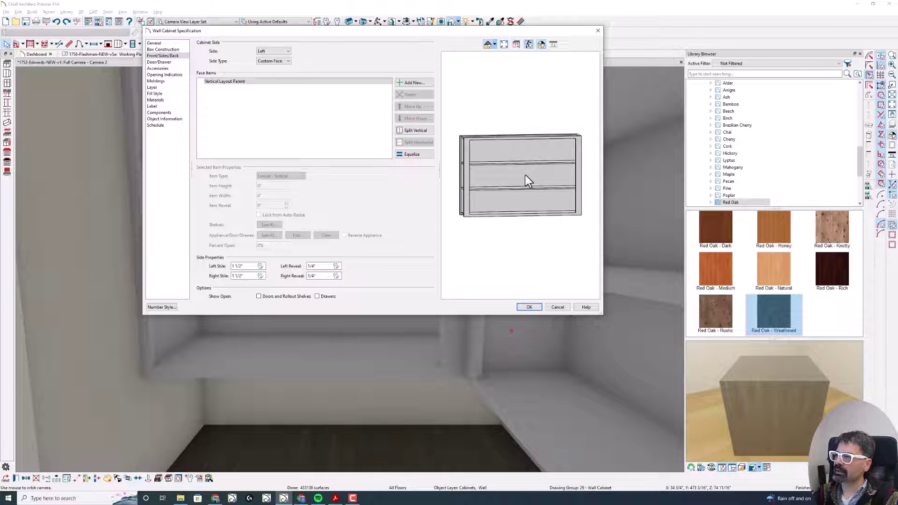
{"action": "left_click_drag", "start_coordinate": [526, 175], "coordinate": [565, 162]}
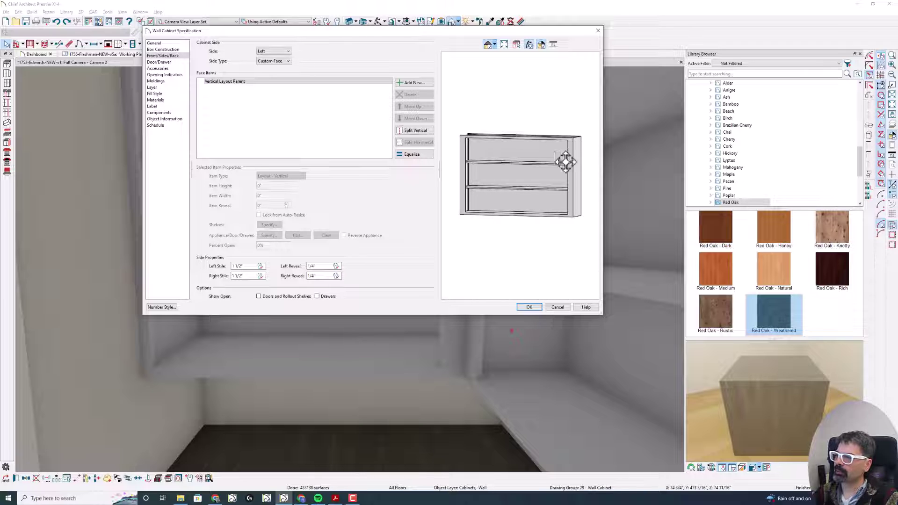
Step: Set the right side to Custom Face, delete its separations and Blank Area, and apply
{"action": "left_click", "coordinate": [273, 50]}
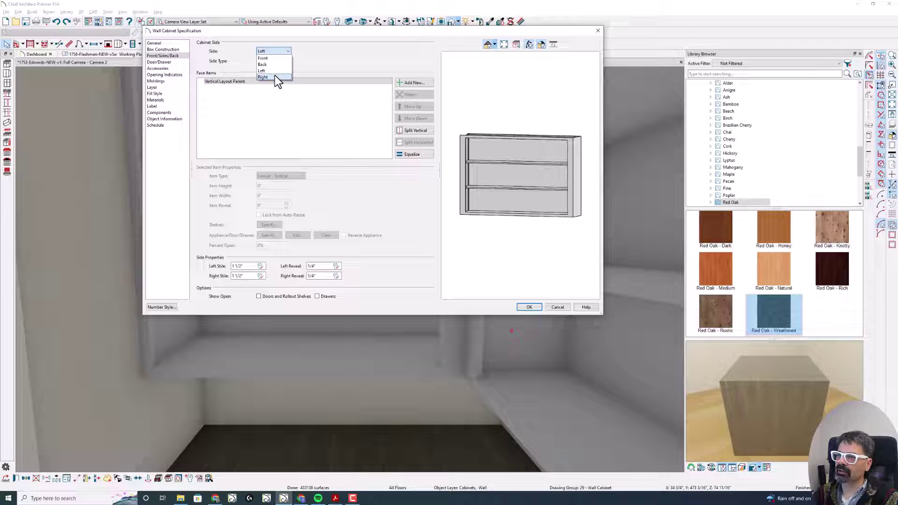
{"action": "left_click", "coordinate": [276, 76]}
{"action": "left_click", "coordinate": [273, 61]}
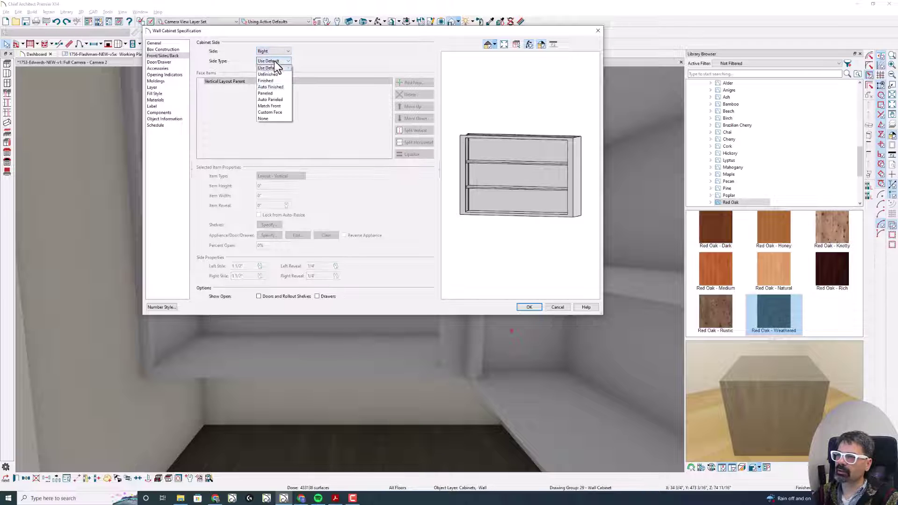
{"action": "left_click", "coordinate": [279, 118]}
{"action": "left_click", "coordinate": [383, 102]}
{"action": "left_click", "coordinate": [415, 94]}
{"action": "left_click", "coordinate": [415, 94]}
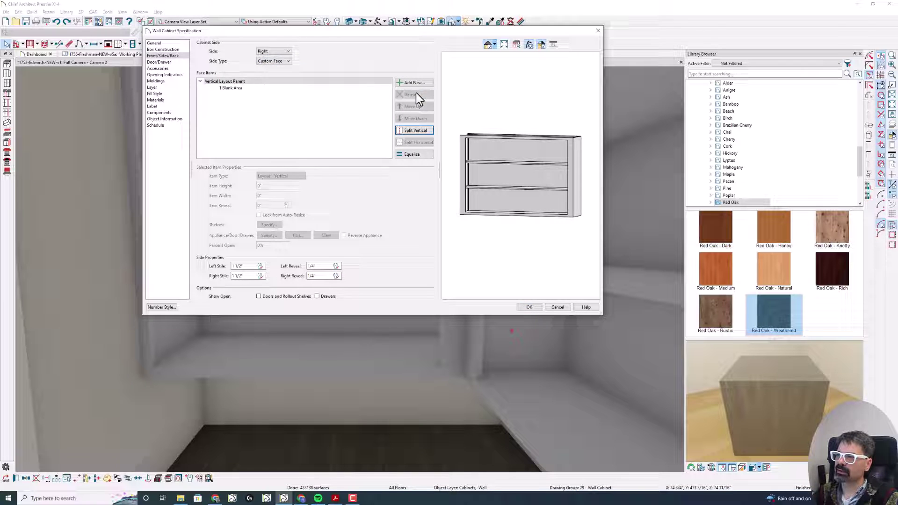
{"action": "left_click", "coordinate": [288, 88]}
{"action": "left_click", "coordinate": [411, 95]}
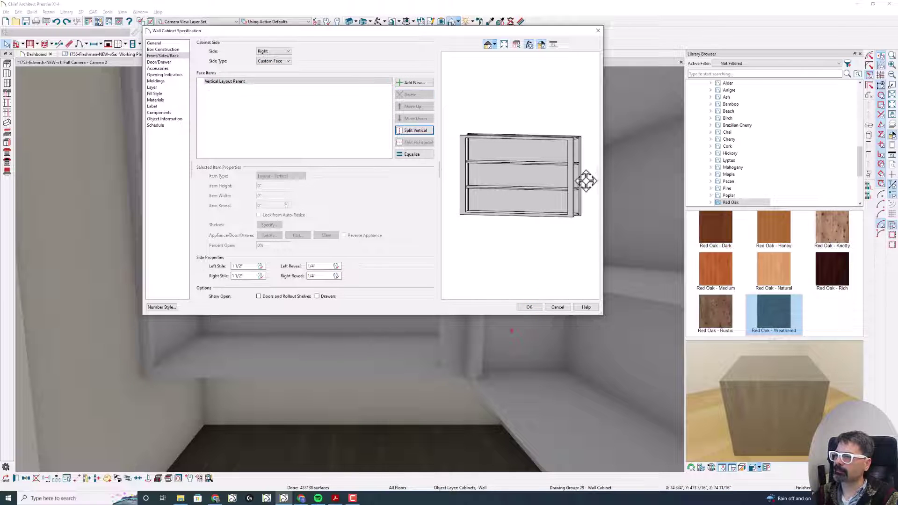
{"action": "left_click", "coordinate": [529, 307]}
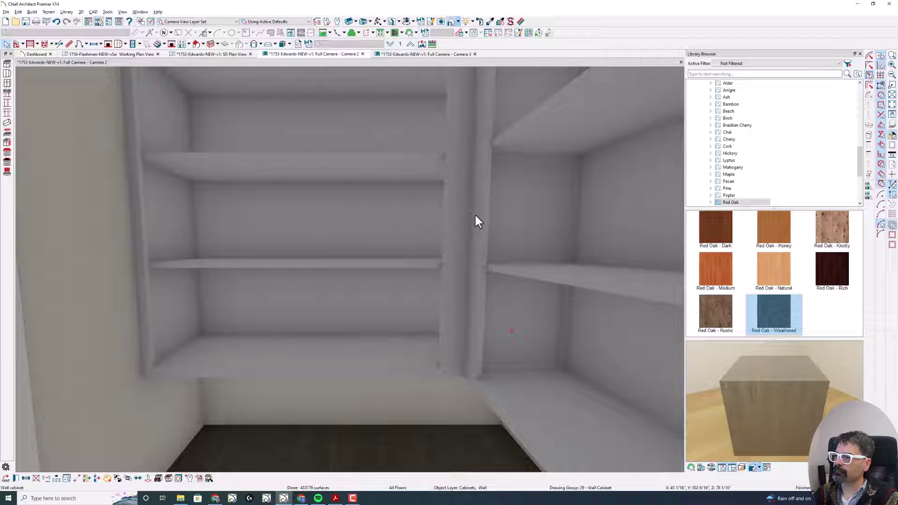
Step: Switch to Camera 3, close Camera 2, peek into the corner, and open the 62-inch cabinet's specification
{"action": "left_click", "coordinate": [414, 53]}
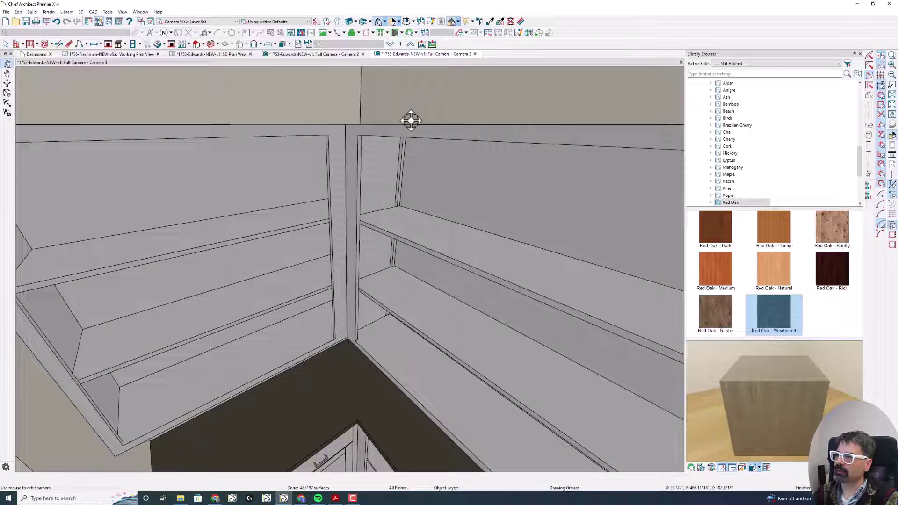
{"action": "left_click", "coordinate": [362, 54]}
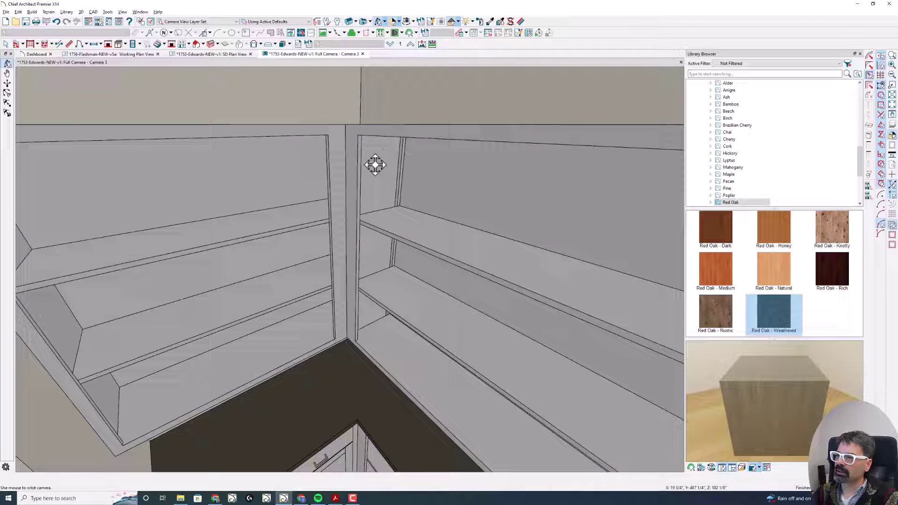
{"action": "left_click_drag", "start_coordinate": [367, 202], "coordinate": [367, 191]}
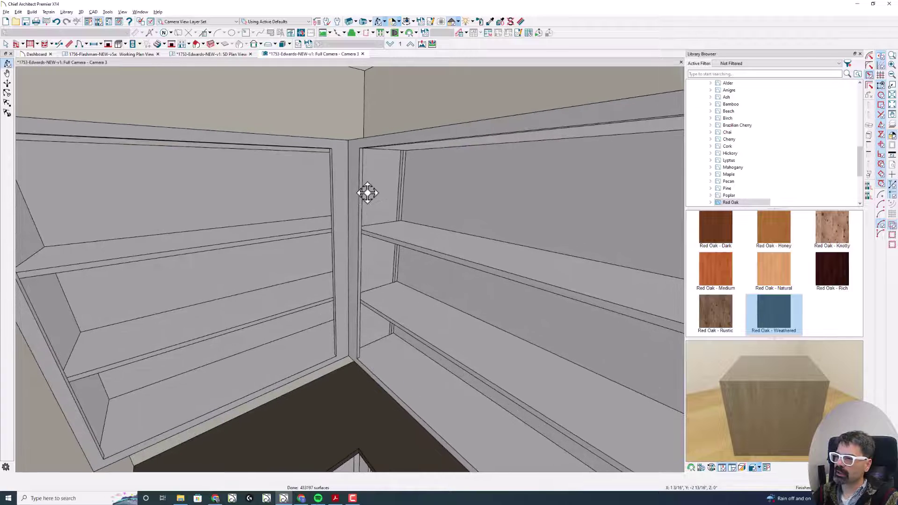
{"action": "left_click", "coordinate": [511, 21]}
{"action": "left_click", "coordinate": [403, 164]}
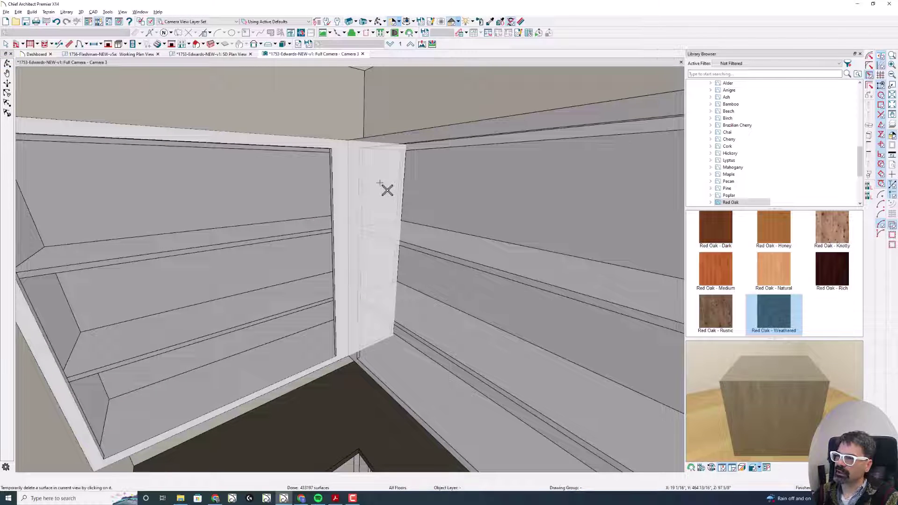
{"action": "left_click", "coordinate": [338, 197]}
{"action": "key", "text": "Escape"}
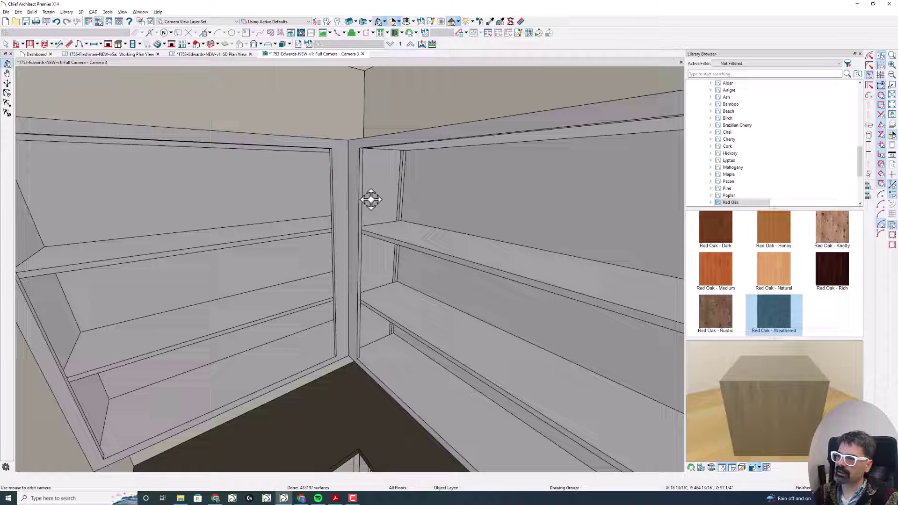
{"action": "double_click", "coordinate": [378, 191]}
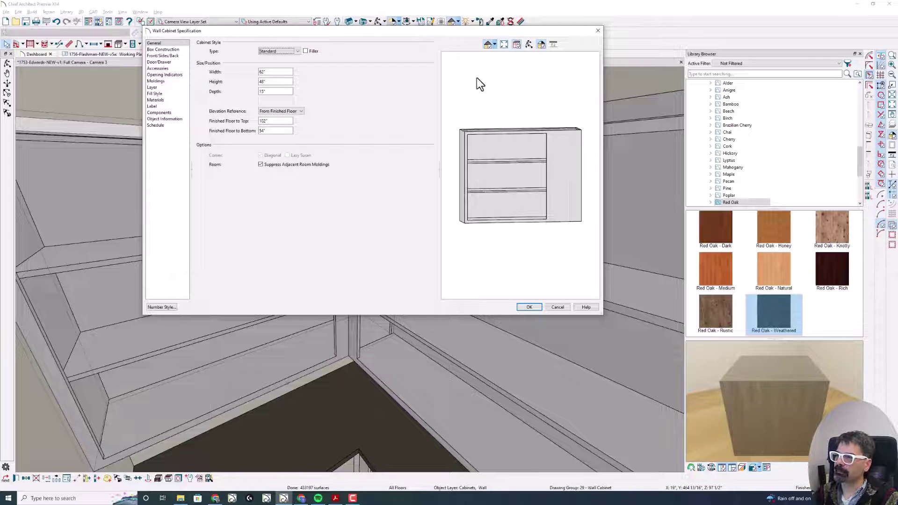
Step: Uncheck Create Automatic Blind Corner Cabinets in the General Cabinet defaults and confirm
{"action": "key", "text": "Escape"}
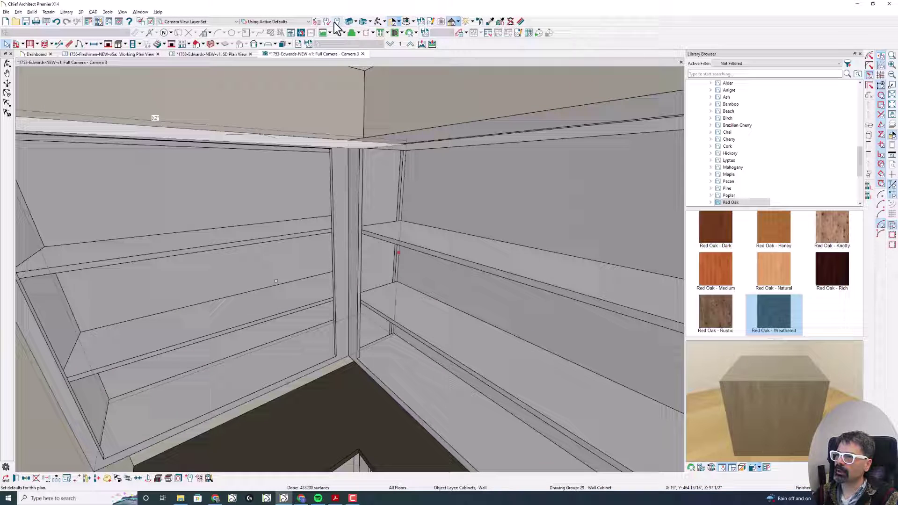
{"action": "left_click", "coordinate": [338, 22]}
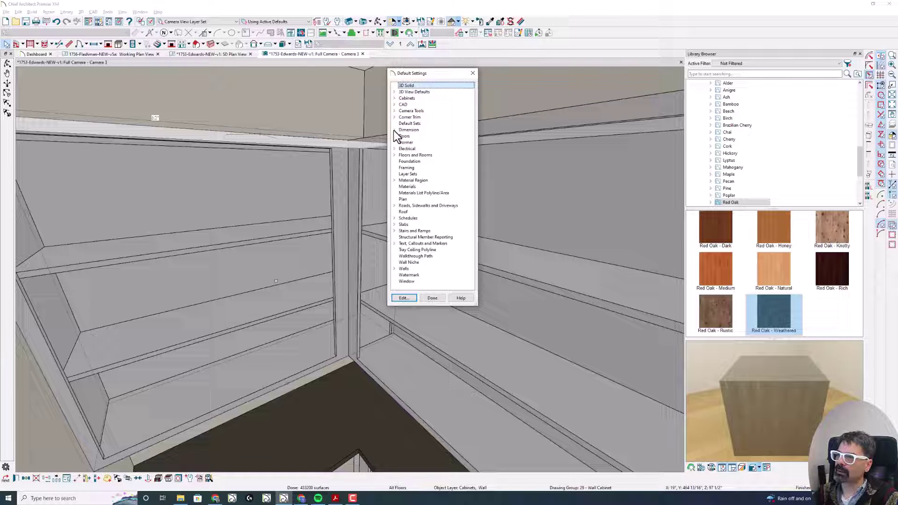
{"action": "double_click", "coordinate": [409, 123]}
{"action": "key", "text": "Escape"}
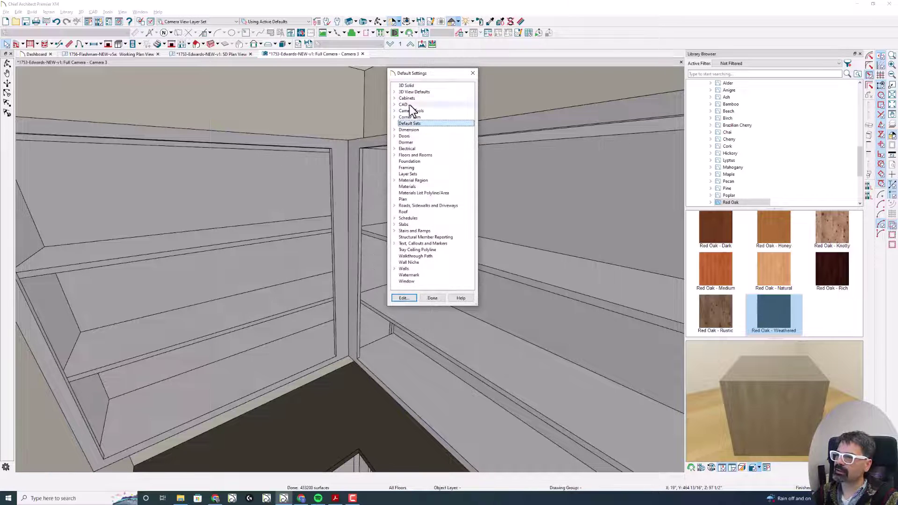
{"action": "left_click", "coordinate": [394, 98]}
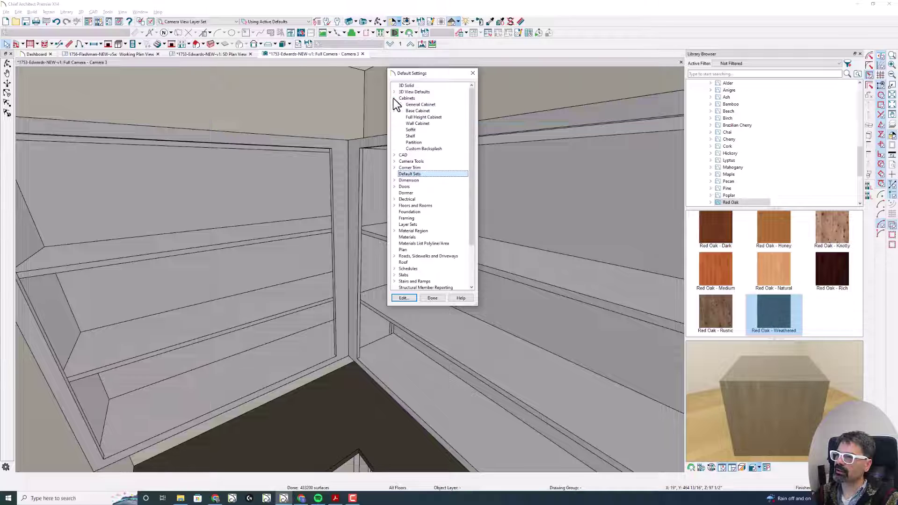
{"action": "double_click", "coordinate": [420, 104]}
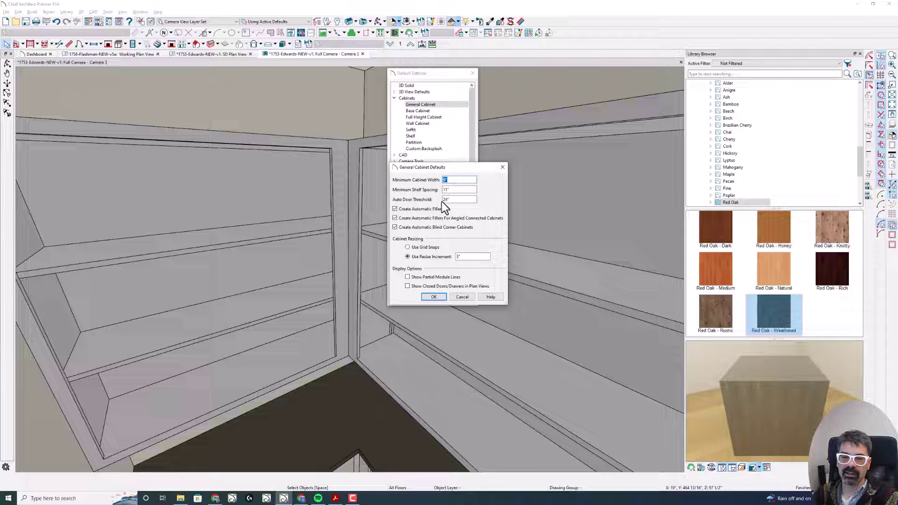
{"action": "left_click", "coordinate": [413, 227]}
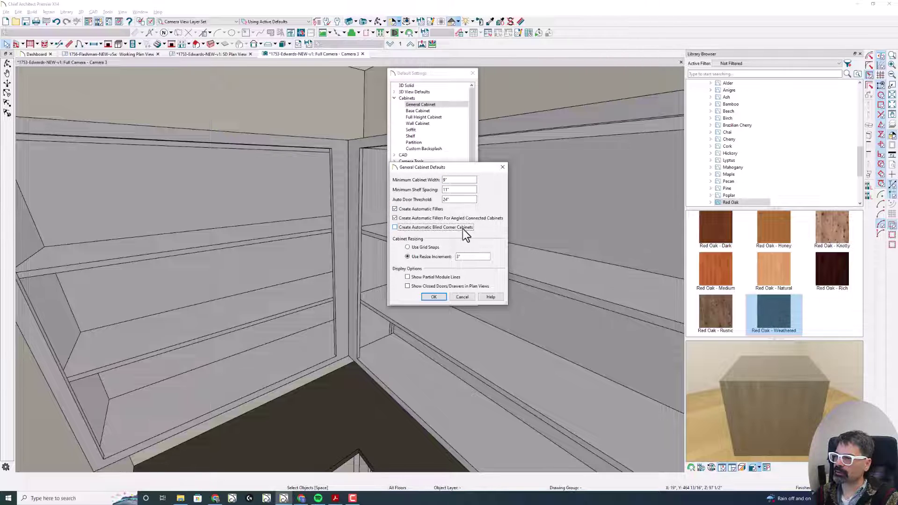
{"action": "left_click", "coordinate": [436, 297]}
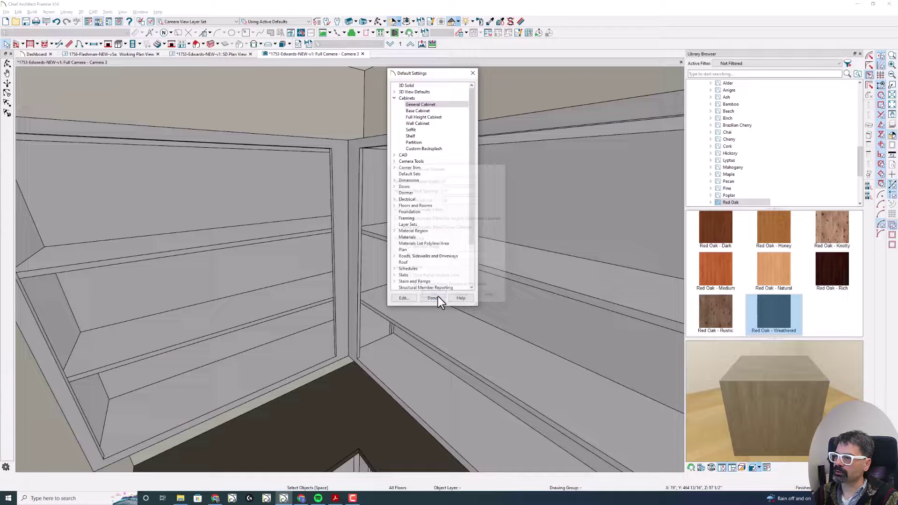
Step: Close Default Settings, zoom into the corner, and select the 72-inch corner wall cabinet
{"action": "left_click", "coordinate": [432, 298]}
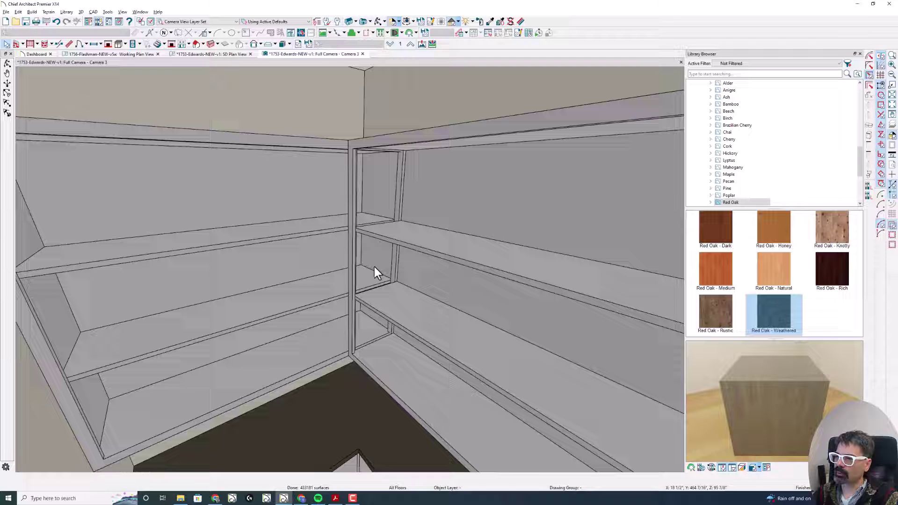
{"action": "scroll", "coordinate": [369, 279], "scroll_direction": "up", "scroll_amount": 5}
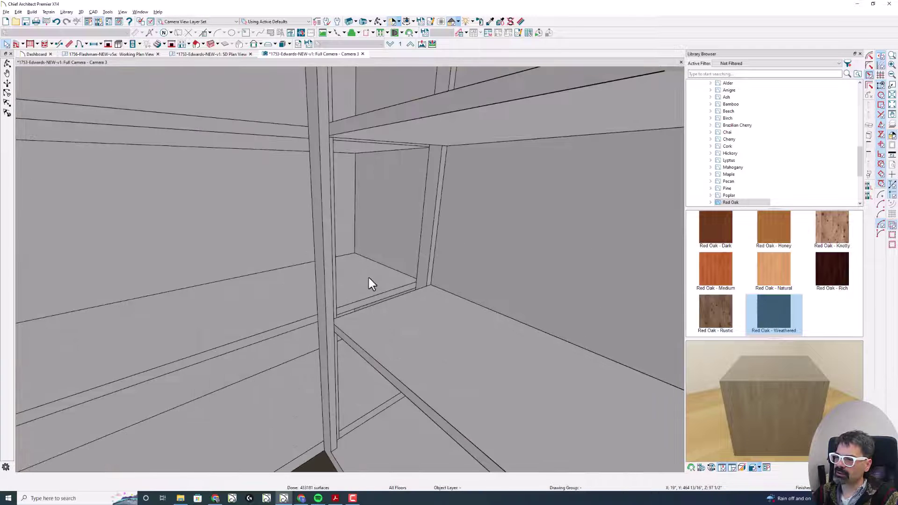
{"action": "mouse_move", "coordinate": [421, 284]}
{"action": "left_mouse_down"}
{"action": "mouse_move", "coordinate": [363, 293]}
{"action": "mouse_move", "coordinate": [333, 306]}
{"action": "mouse_move", "coordinate": [323, 323]}
{"action": "mouse_move", "coordinate": [426, 292]}
{"action": "left_mouse_up"}
{"action": "left_click_drag", "start_coordinate": [373, 268], "coordinate": [423, 287]}
{"action": "key", "text": "Escape"}
{"action": "left_click", "coordinate": [509, 239]}
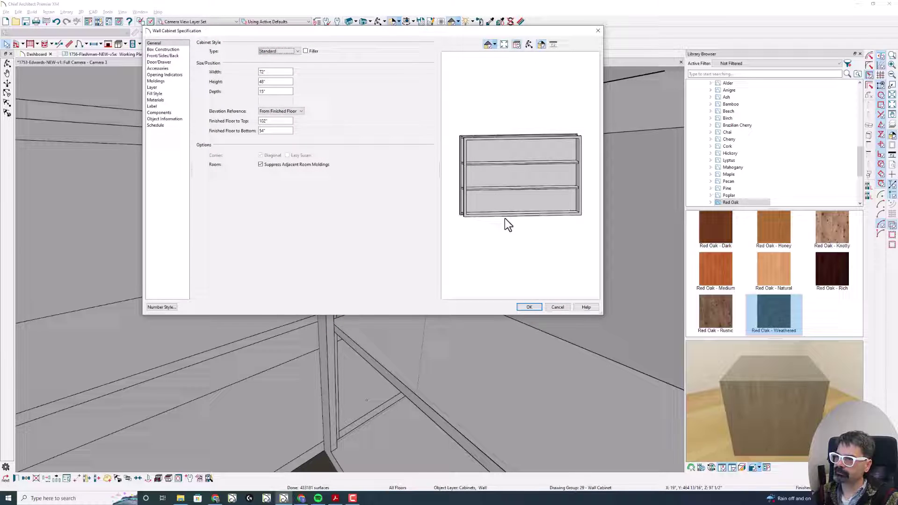
Step: Set the left side's stile and reveal to 0" and check the result in the orbiting preview
{"action": "left_click", "coordinate": [165, 56]}
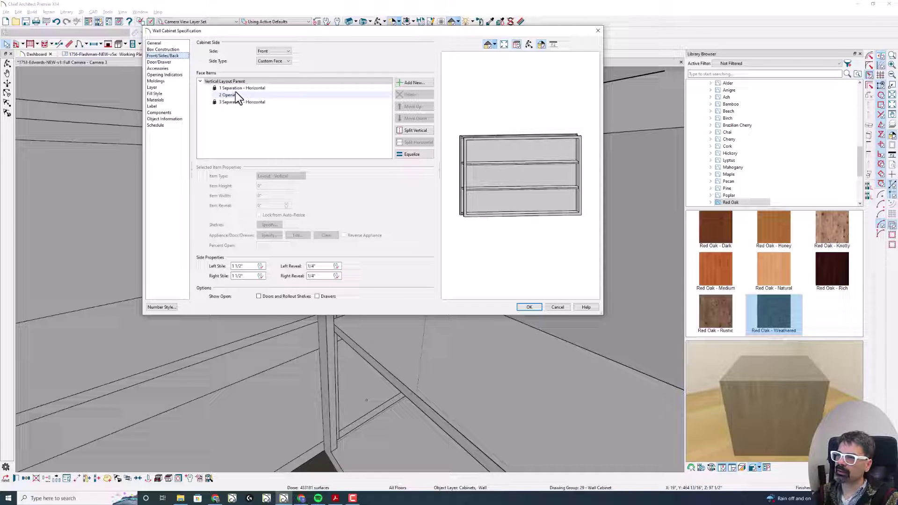
{"action": "left_click", "coordinate": [260, 52]}
{"action": "left_click", "coordinate": [271, 70]}
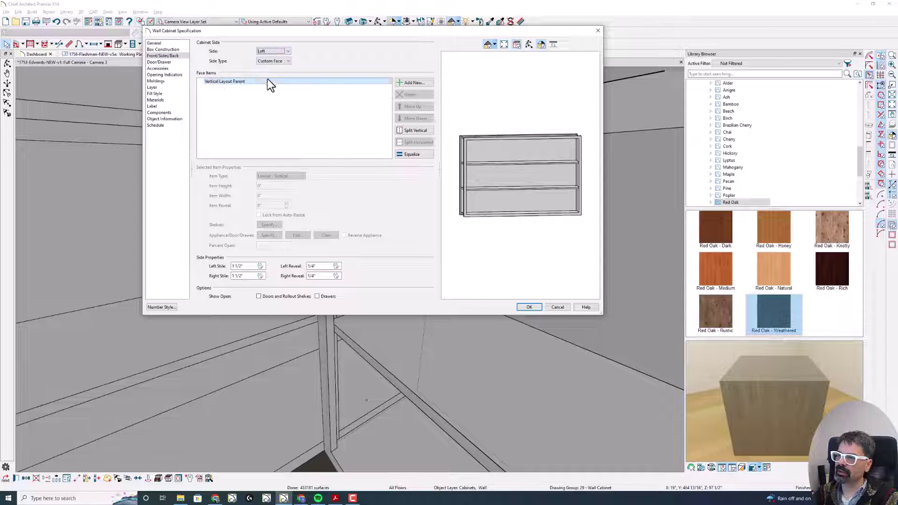
{"action": "left_click", "coordinate": [251, 82]}
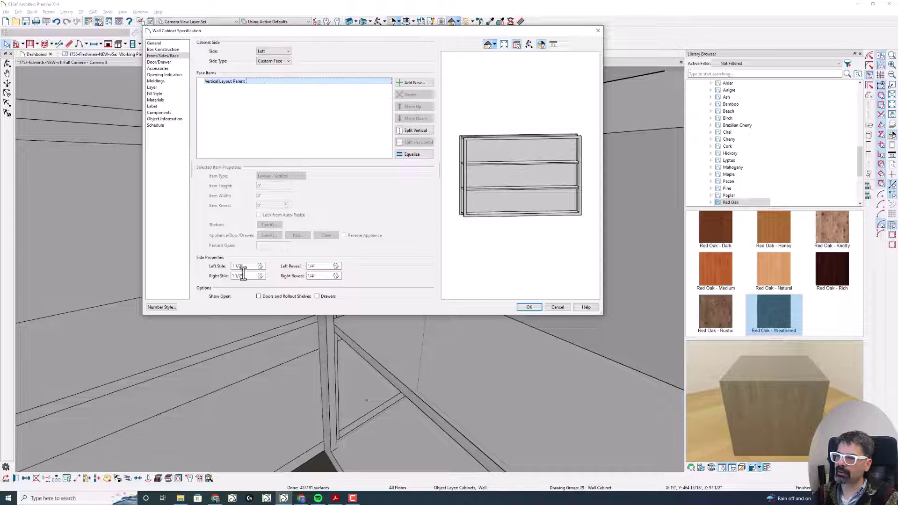
{"action": "left_click", "coordinate": [528, 44]}
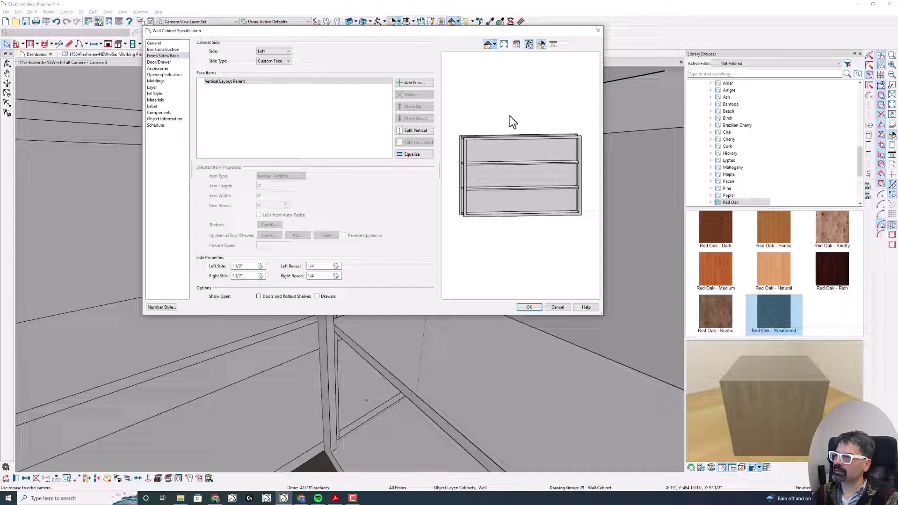
{"action": "left_click_drag", "start_coordinate": [513, 122], "coordinate": [545, 116]}
{"action": "left_click", "coordinate": [236, 266]}
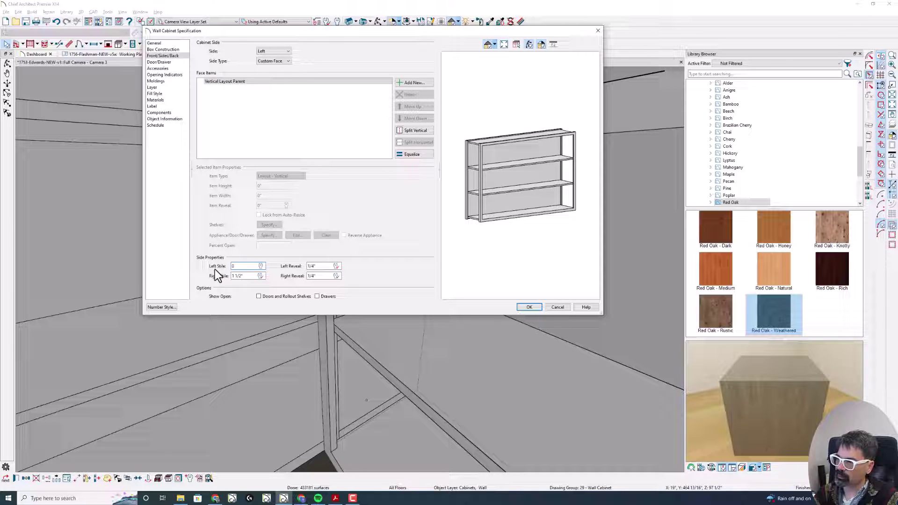
{"action": "key", "text": "Tab"}
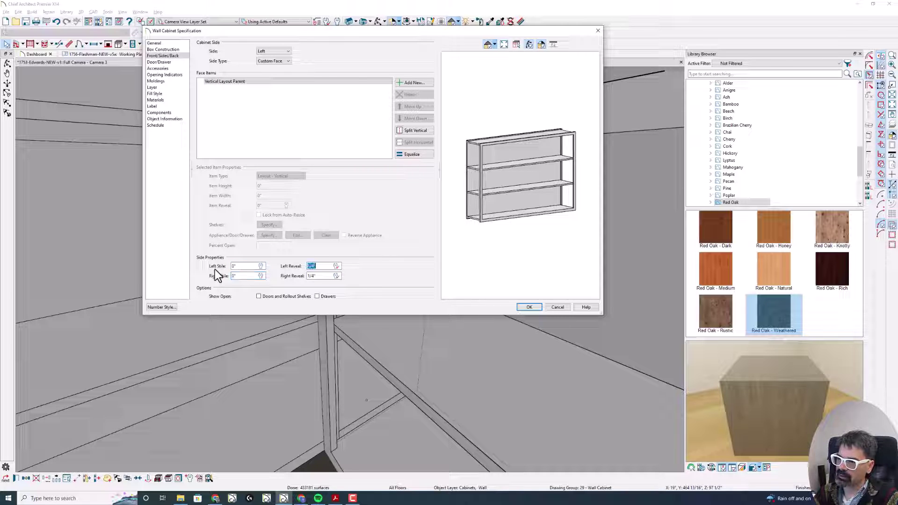
{"action": "type", "text": "0"}
{"action": "key", "text": "Tab"}
{"action": "key", "text": "Tab"}
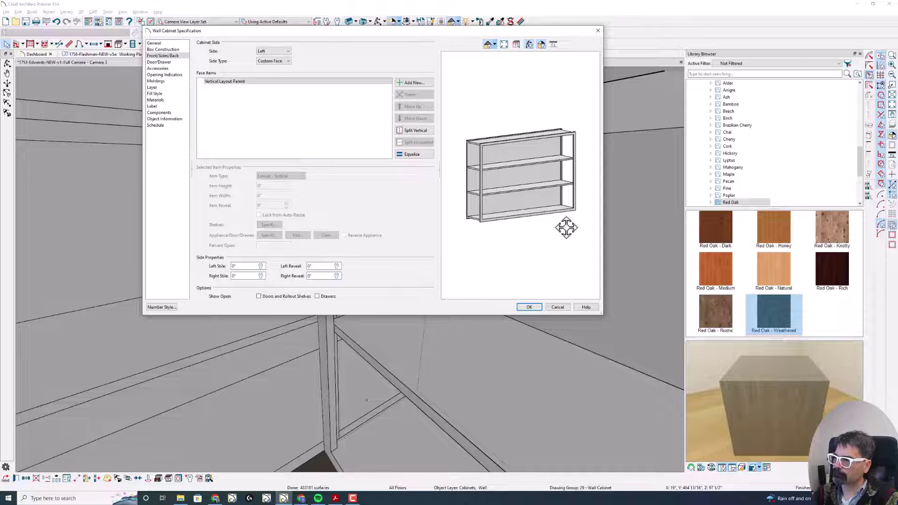
{"action": "left_click_drag", "start_coordinate": [568, 225], "coordinate": [517, 297]}
{"action": "scroll", "coordinate": [472, 182], "scroll_direction": "up", "scroll_amount": 5}
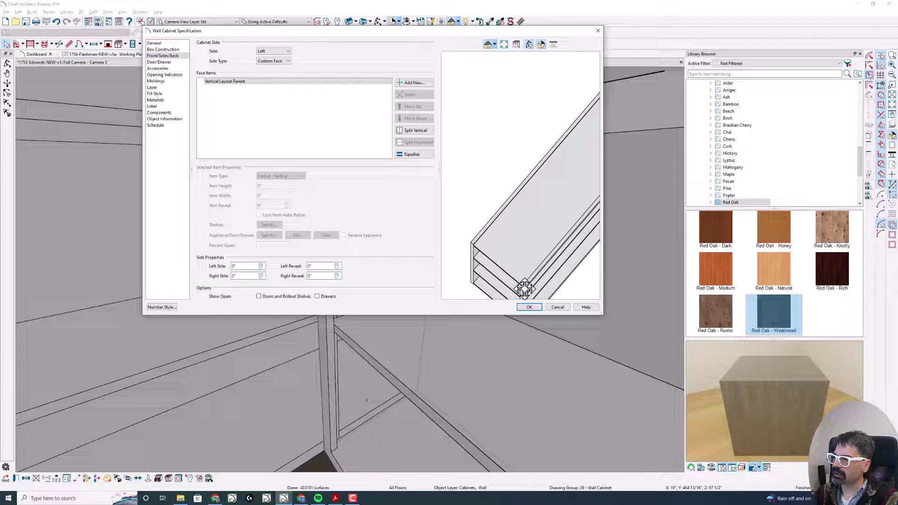
{"action": "left_click_drag", "start_coordinate": [525, 289], "coordinate": [491, 261]}
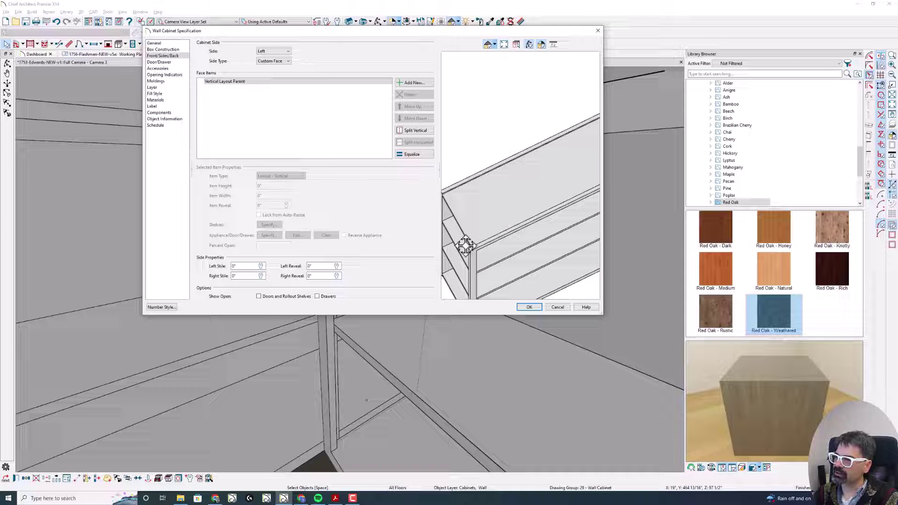
{"action": "left_click_drag", "start_coordinate": [453, 219], "coordinate": [481, 212]}
{"action": "left_click_drag", "start_coordinate": [461, 169], "coordinate": [493, 223]}
{"action": "scroll", "coordinate": [482, 215], "scroll_direction": "down", "scroll_amount": 6}
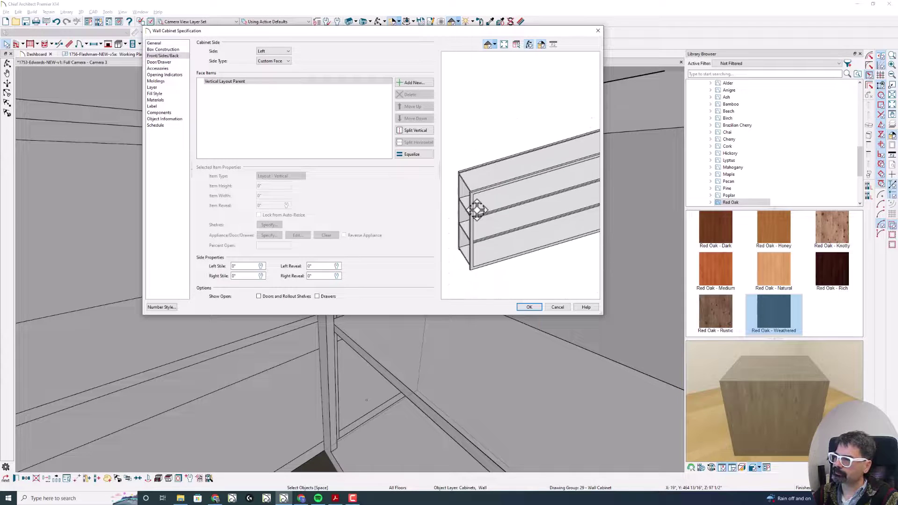
{"action": "left_click_drag", "start_coordinate": [561, 209], "coordinate": [507, 190]}
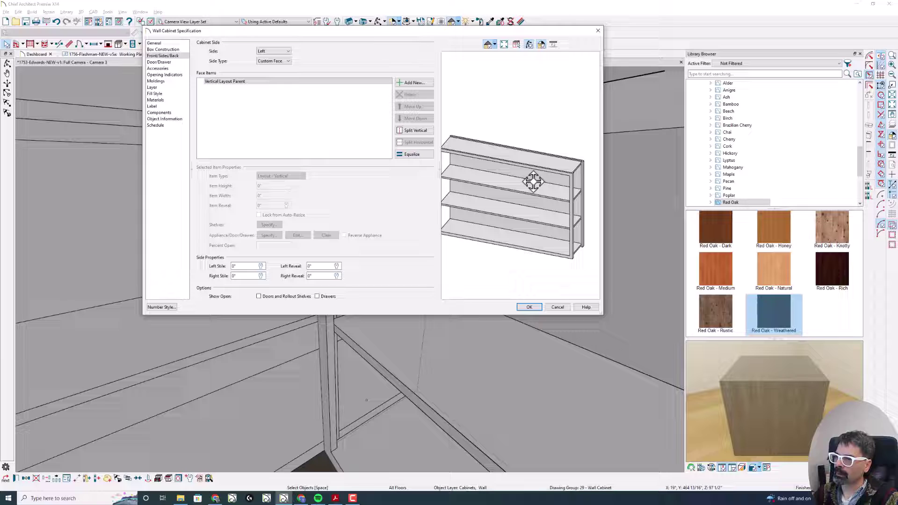
Step: Set the right side's left and right stiles and reveals all to 0", then apply
{"action": "left_click", "coordinate": [278, 56]}
{"action": "left_click", "coordinate": [274, 63]}
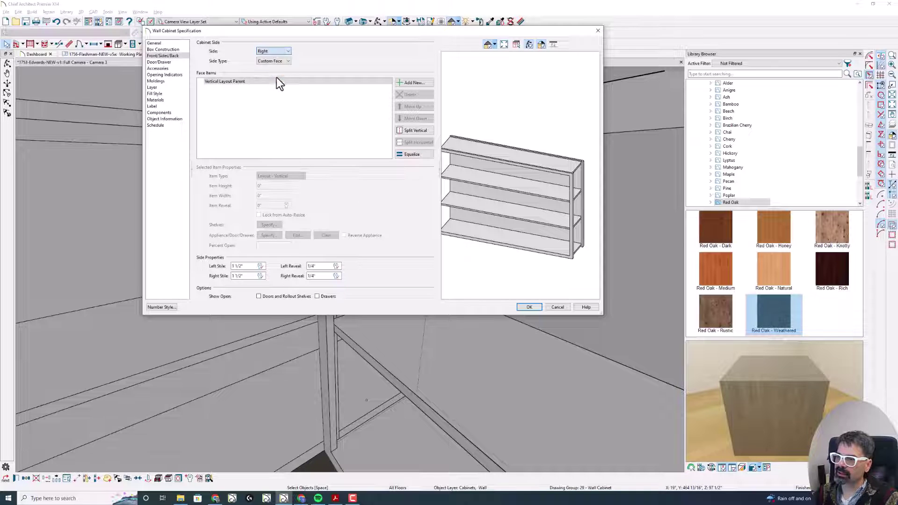
{"action": "left_click_drag", "start_coordinate": [245, 266], "coordinate": [214, 275]}
{"action": "type", "text": "0"}
{"action": "key", "text": "Tab"}
{"action": "type", "text": "0"}
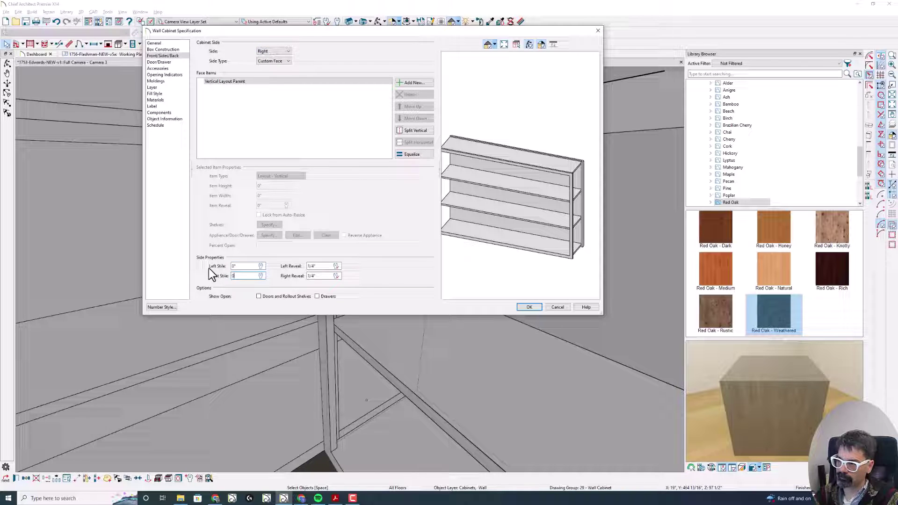
{"action": "key", "text": "Tab"}
{"action": "type", "text": "0"}
{"action": "key", "text": "Tab"}
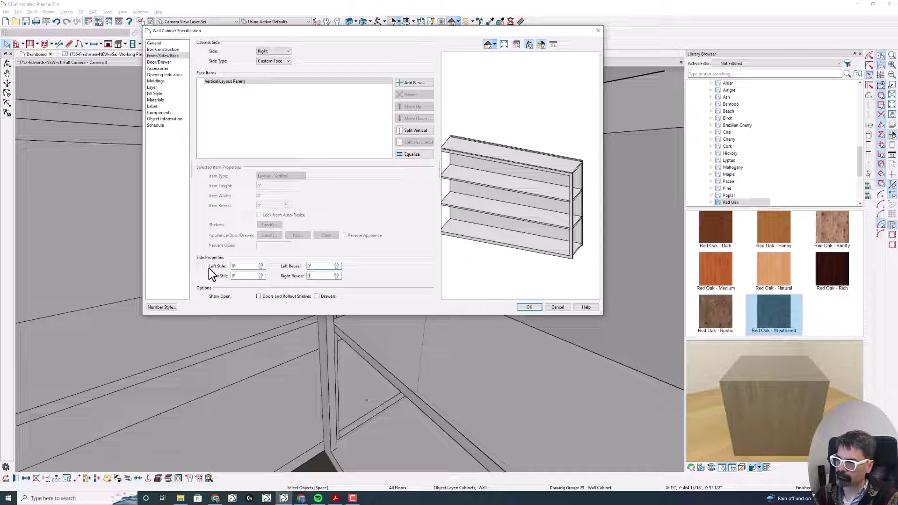
{"action": "type", "text": "0"}
{"action": "key", "text": "Tab"}
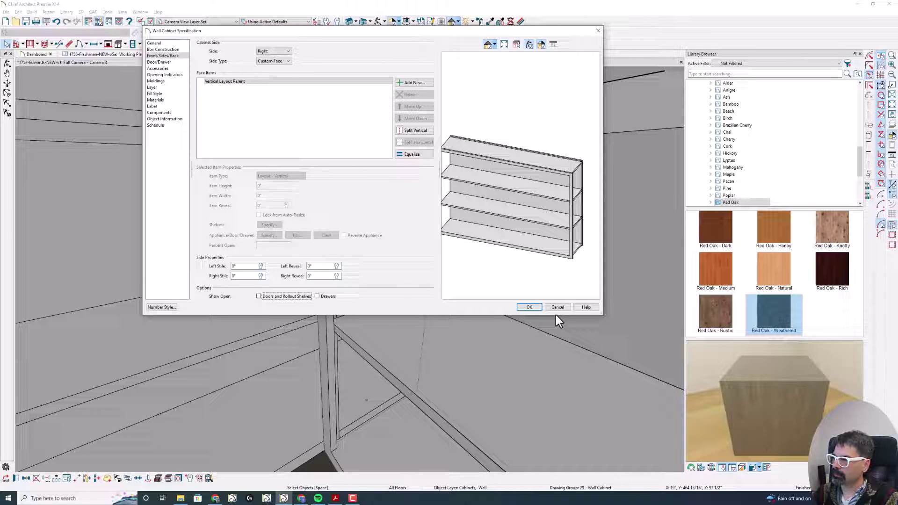
{"action": "left_click", "coordinate": [525, 307]}
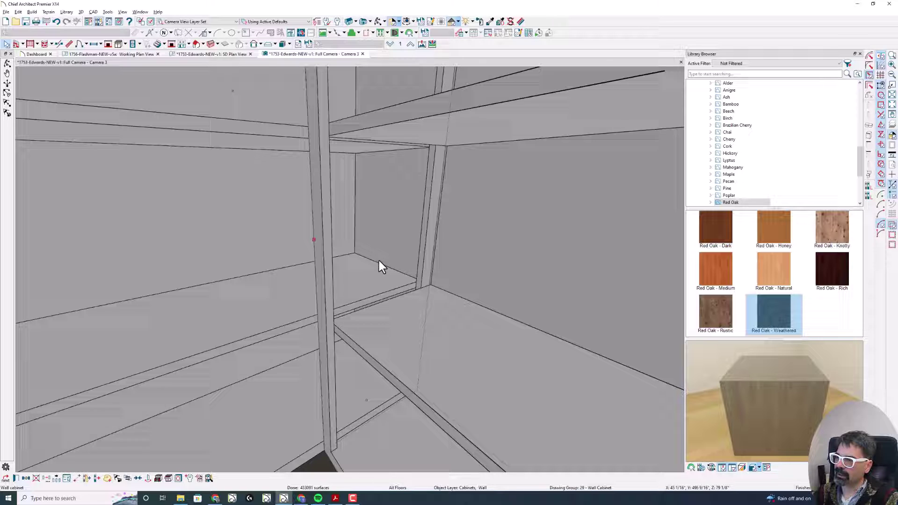
Step: Set the pantry wall cabinet's Right Stile to 0" on Front/Sides/Back and apply
{"action": "double_click", "coordinate": [394, 231]}
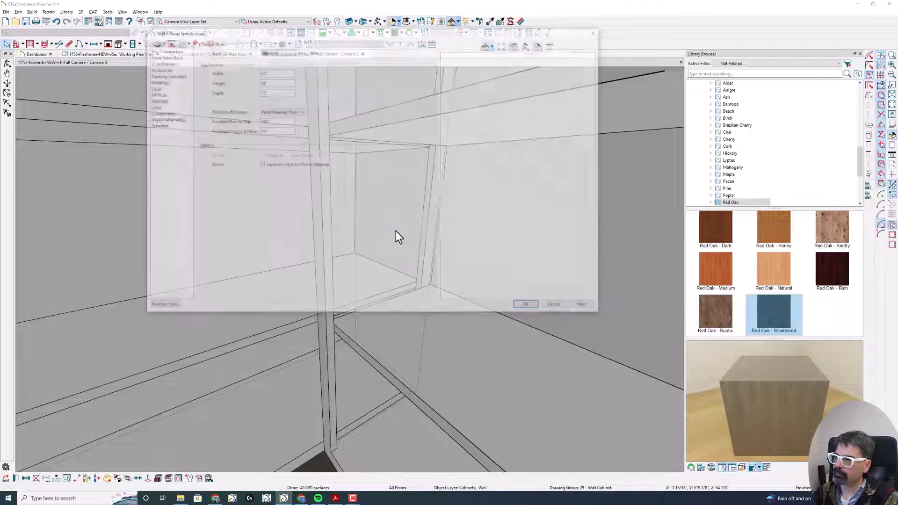
{"action": "key", "text": "Escape"}
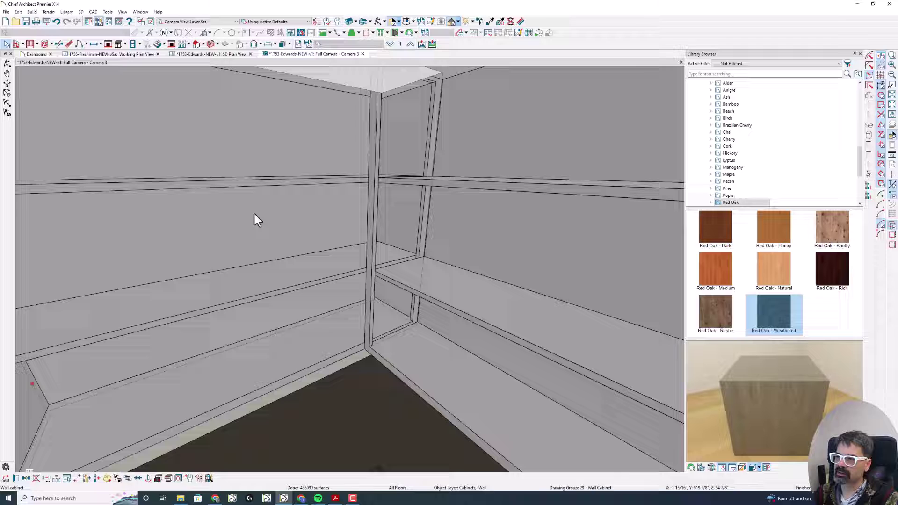
{"action": "double_click", "coordinate": [253, 215]}
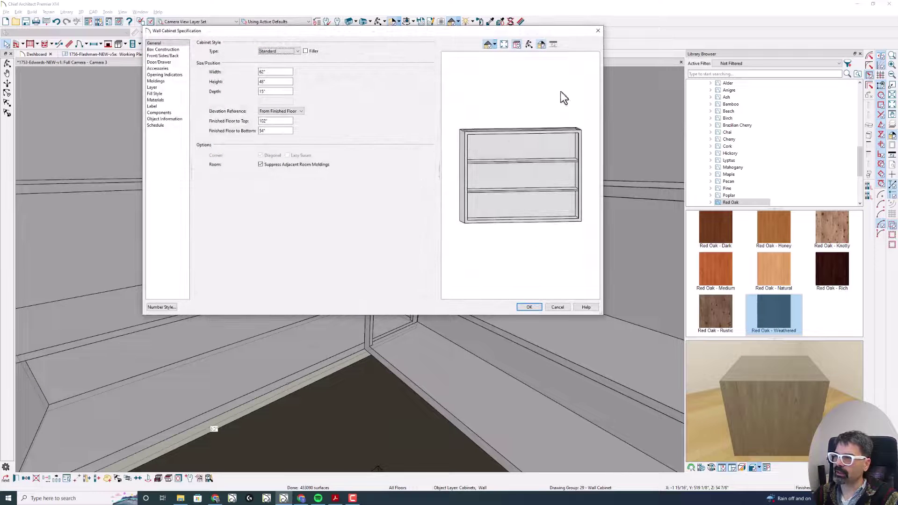
{"action": "left_click", "coordinate": [174, 56]}
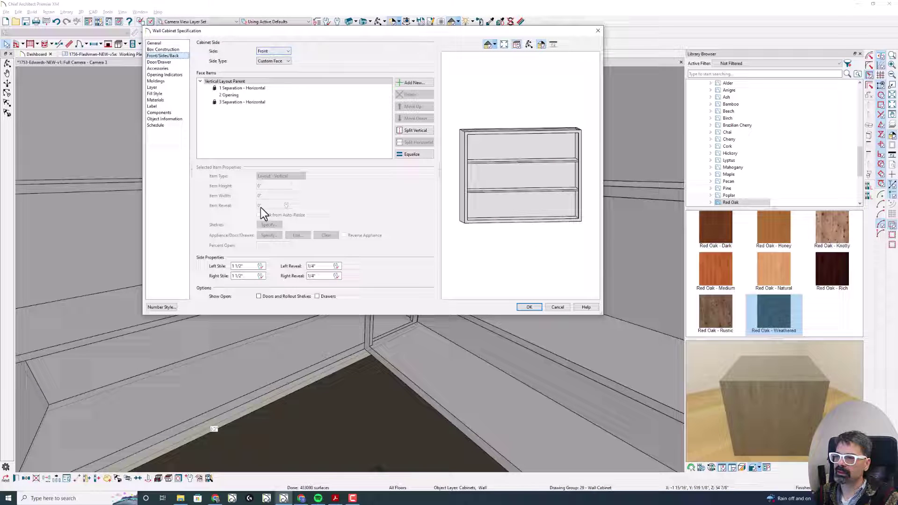
{"action": "left_click_drag", "start_coordinate": [248, 276], "coordinate": [192, 275]}
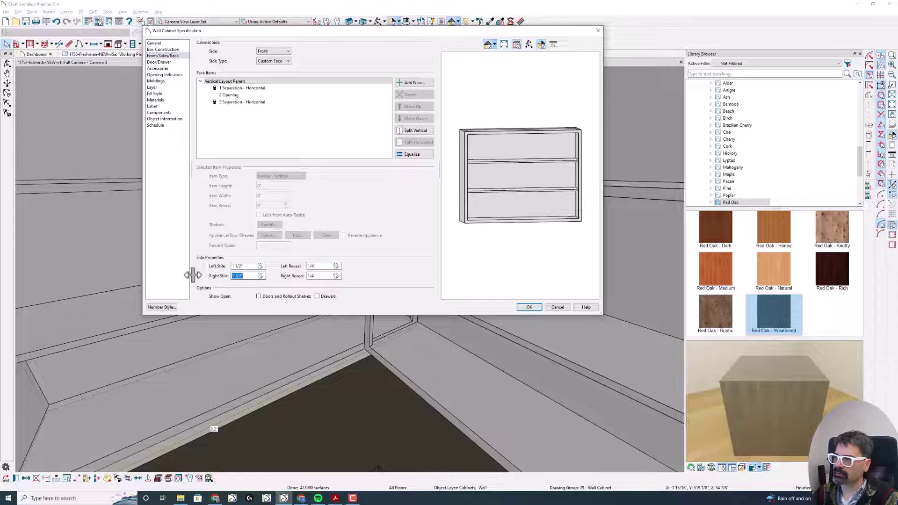
{"action": "key", "text": "Tab"}
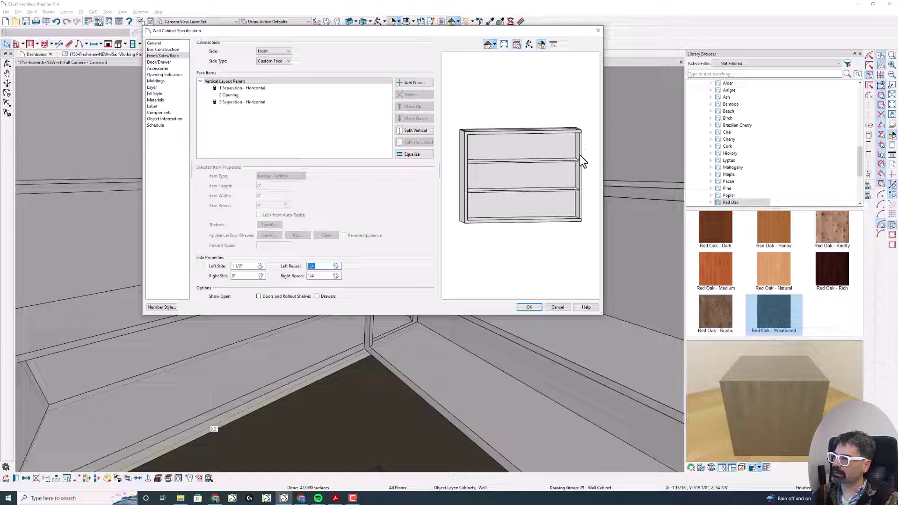
{"action": "left_click", "coordinate": [530, 308]}
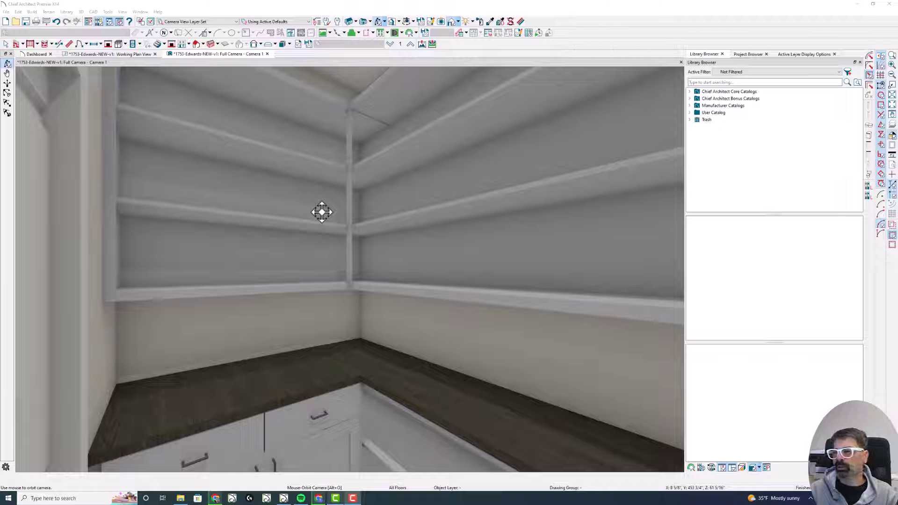
Step: Open the 75-inch cabinet's left-side settings, try side type None, then revert to Custom Face
{"action": "left_click", "coordinate": [403, 201]}
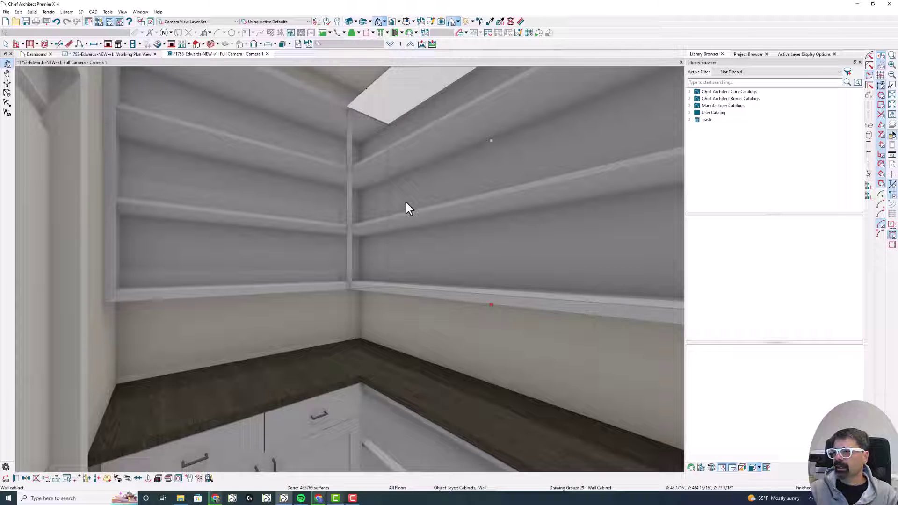
{"action": "double_click", "coordinate": [407, 202]}
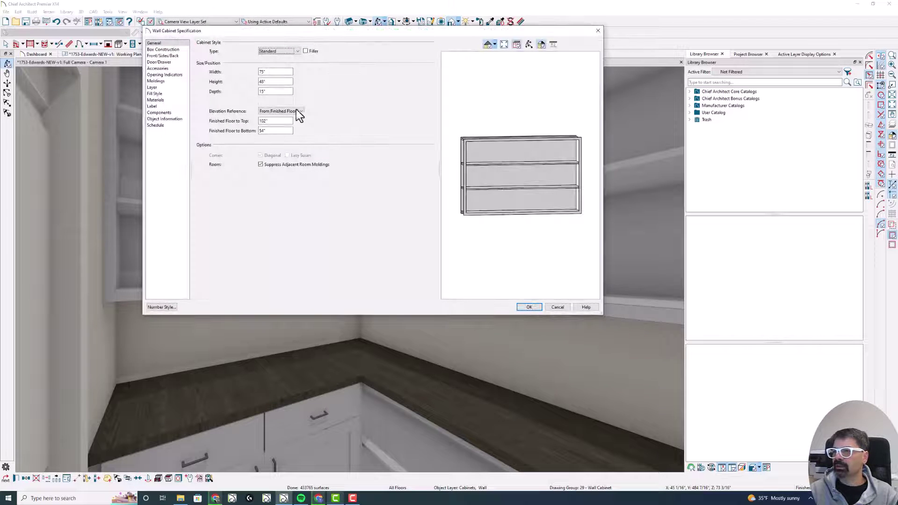
{"action": "left_click", "coordinate": [163, 56]}
{"action": "left_click", "coordinate": [278, 51]}
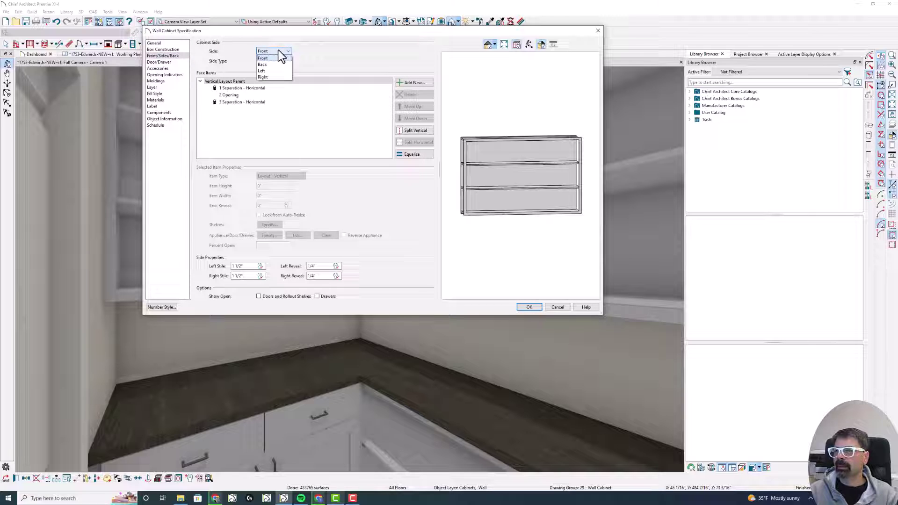
{"action": "left_click", "coordinate": [277, 72]}
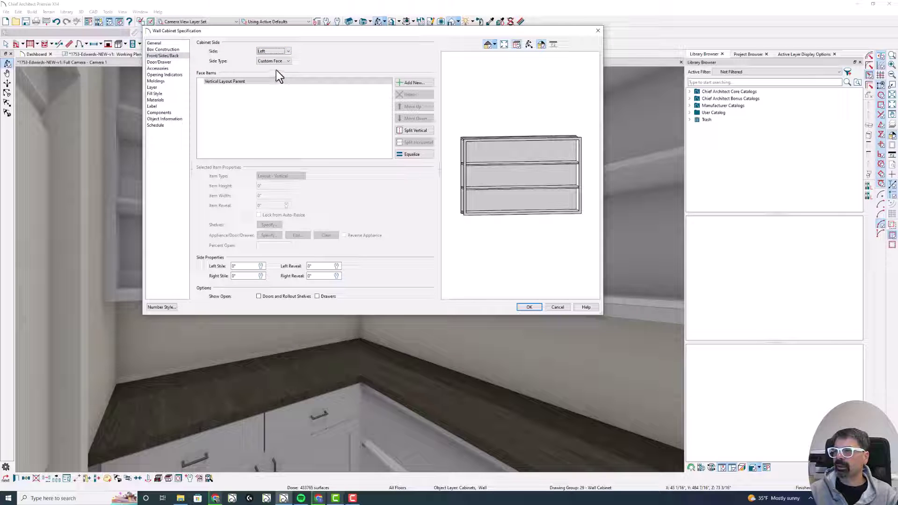
{"action": "left_click", "coordinate": [278, 63]}
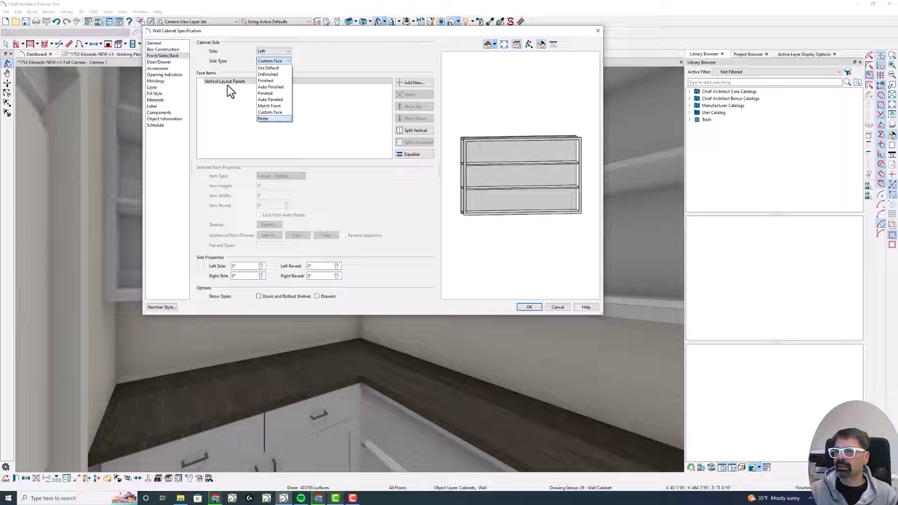
{"action": "left_click", "coordinate": [282, 119]}
{"action": "left_click", "coordinate": [500, 165]}
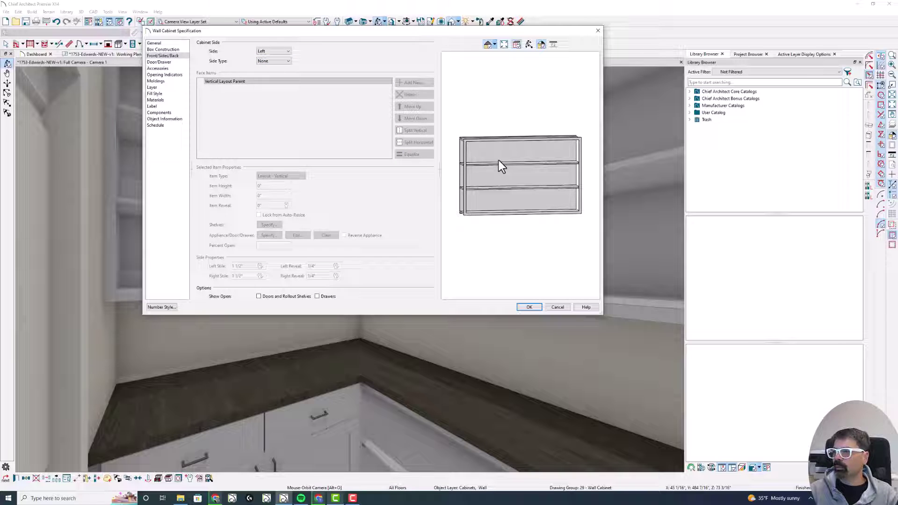
{"action": "left_click", "coordinate": [529, 44]}
{"action": "left_click_drag", "start_coordinate": [526, 139], "coordinate": [476, 179]}
{"action": "left_click", "coordinate": [275, 61]}
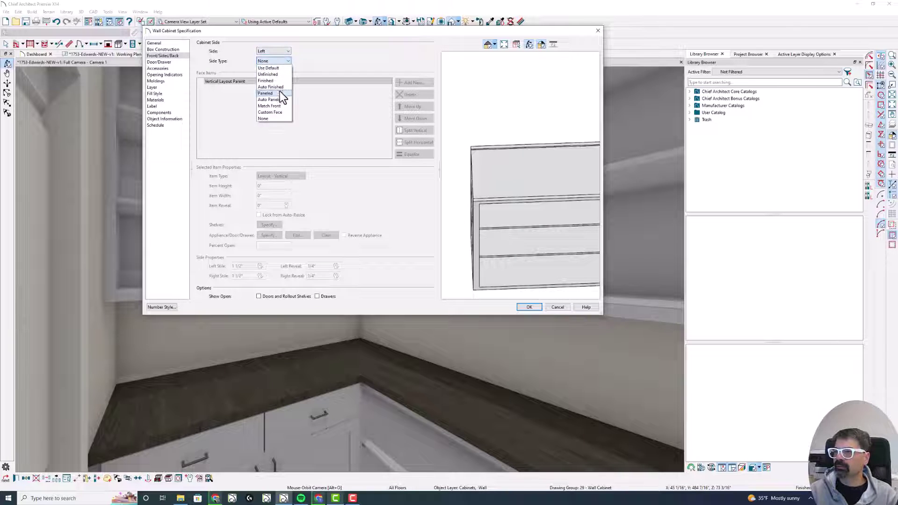
{"action": "left_click", "coordinate": [279, 113]}
Step: Delete all three face items from the cabinet's left side
{"action": "left_click", "coordinate": [234, 88]}
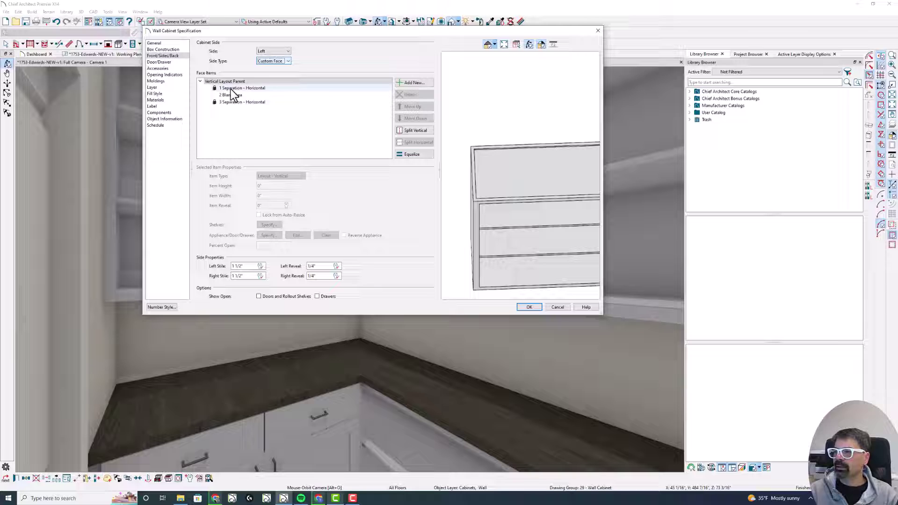
{"action": "left_click", "coordinate": [518, 176]}
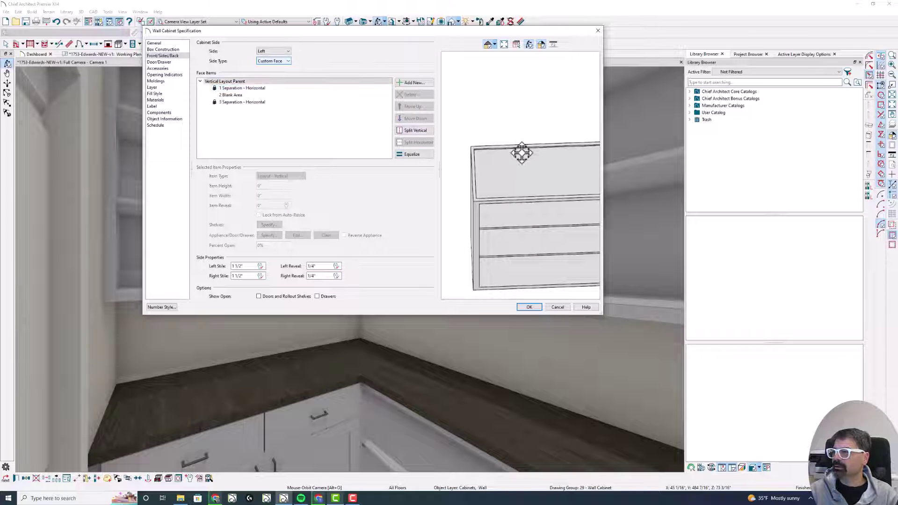
{"action": "left_click_drag", "start_coordinate": [522, 153], "coordinate": [538, 147]}
{"action": "left_click", "coordinate": [237, 88]}
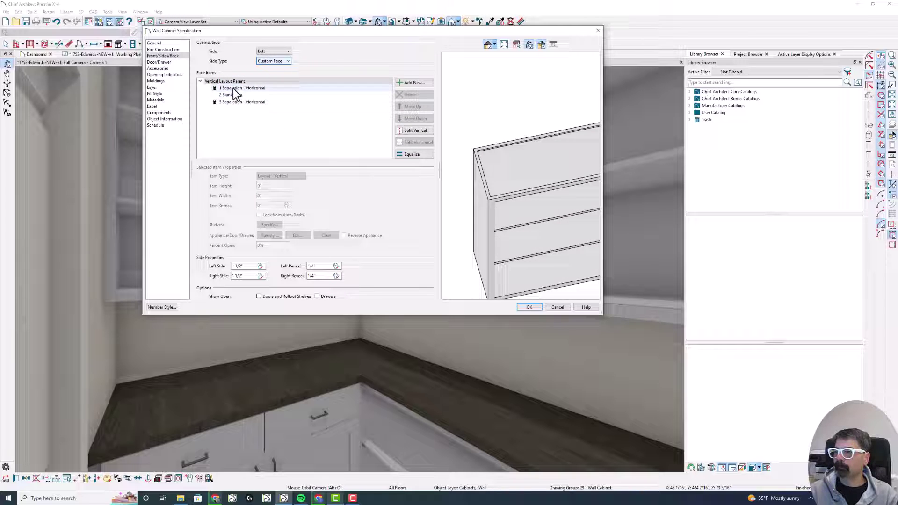
{"action": "left_click", "coordinate": [415, 94]}
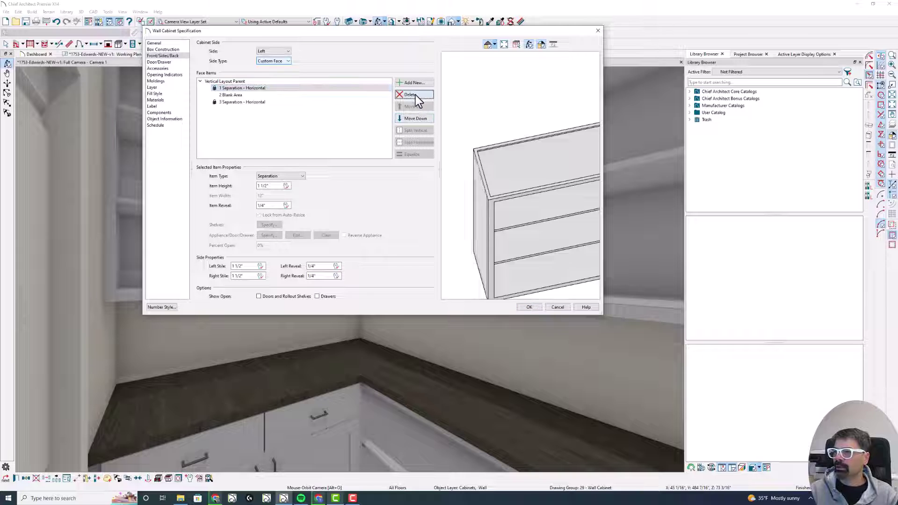
{"action": "left_click", "coordinate": [415, 95]}
{"action": "left_click", "coordinate": [416, 95]}
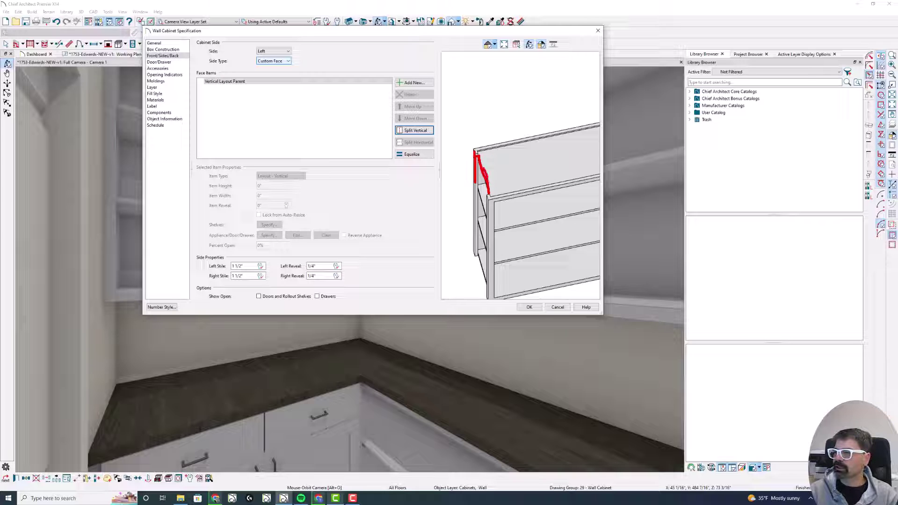
Step: Set both Left and Right side types to None and apply the changes
{"action": "left_click", "coordinate": [279, 63]}
{"action": "left_click", "coordinate": [276, 118]}
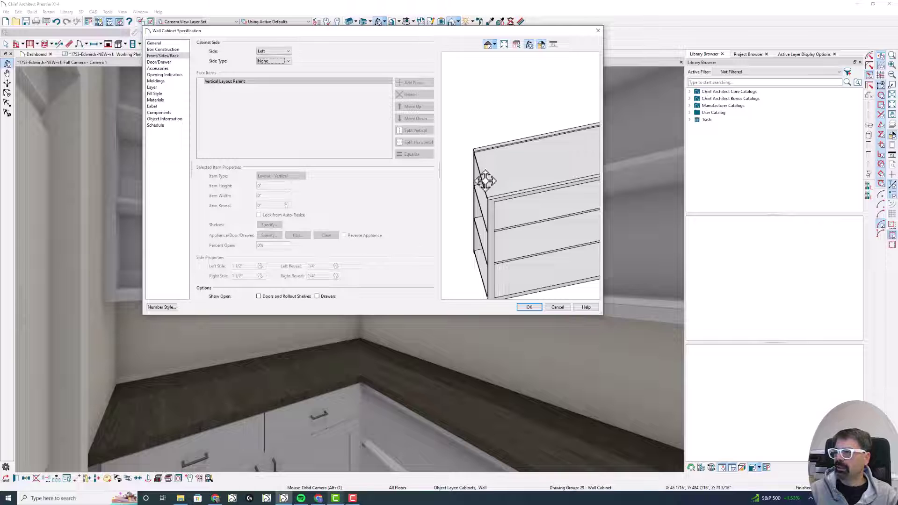
{"action": "left_click_drag", "start_coordinate": [489, 206], "coordinate": [491, 174]}
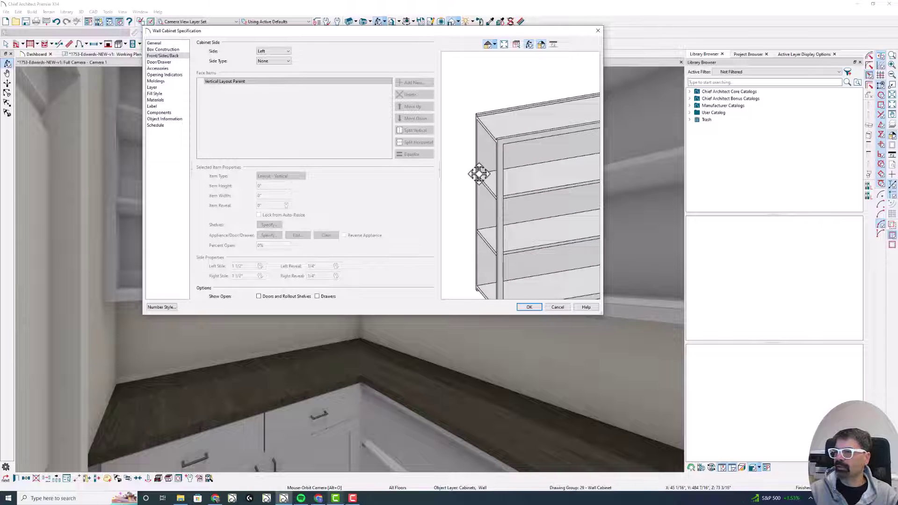
{"action": "left_click", "coordinate": [272, 52]}
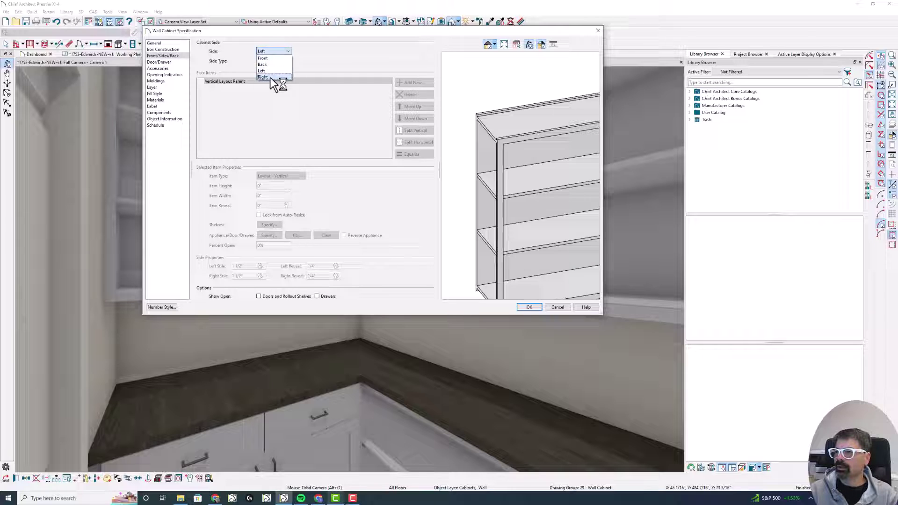
{"action": "left_click", "coordinate": [270, 77]}
{"action": "left_click", "coordinate": [276, 59]}
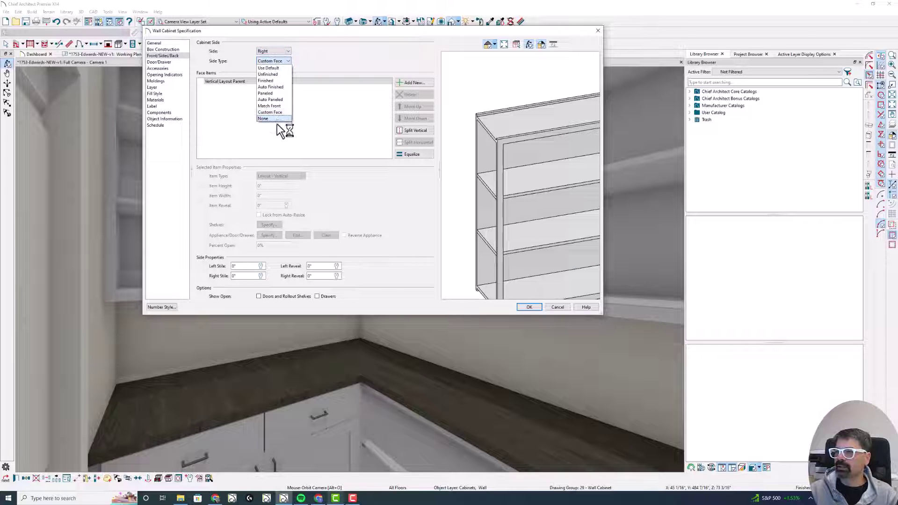
{"action": "left_click", "coordinate": [277, 119]}
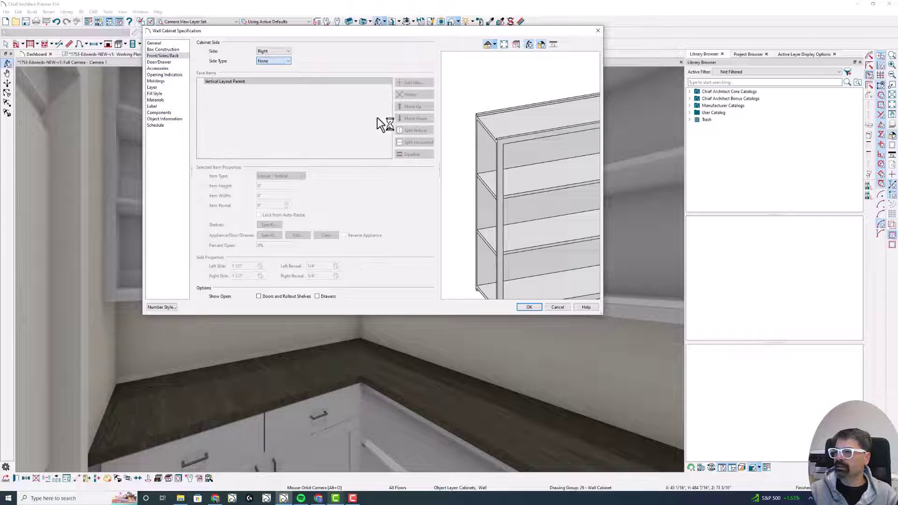
{"action": "left_click", "coordinate": [529, 306]}
{"action": "left_click", "coordinate": [131, 54]}
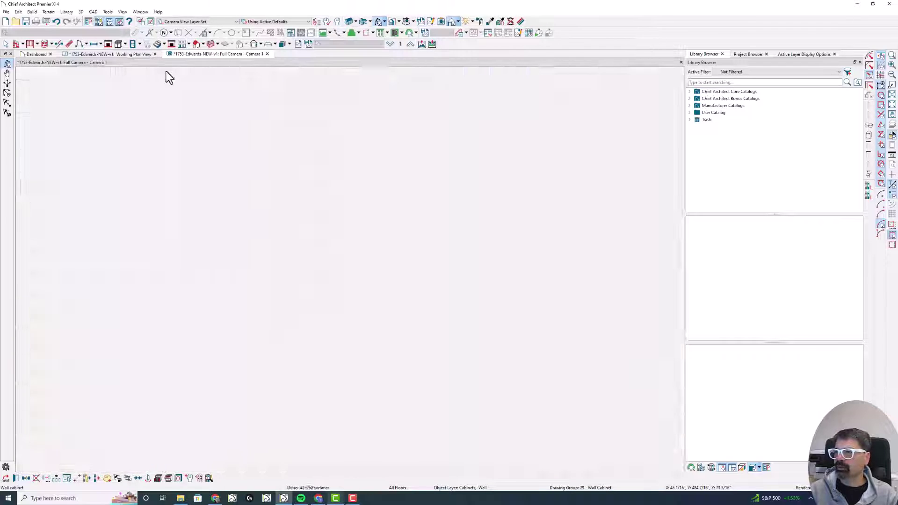
Step: Zoom into the pantry corner in plan, select the right-side wall cabinet, then go back to Camera 1
{"action": "scroll", "coordinate": [369, 234], "scroll_direction": "up", "scroll_amount": 3}
{"action": "left_click", "coordinate": [370, 234]}
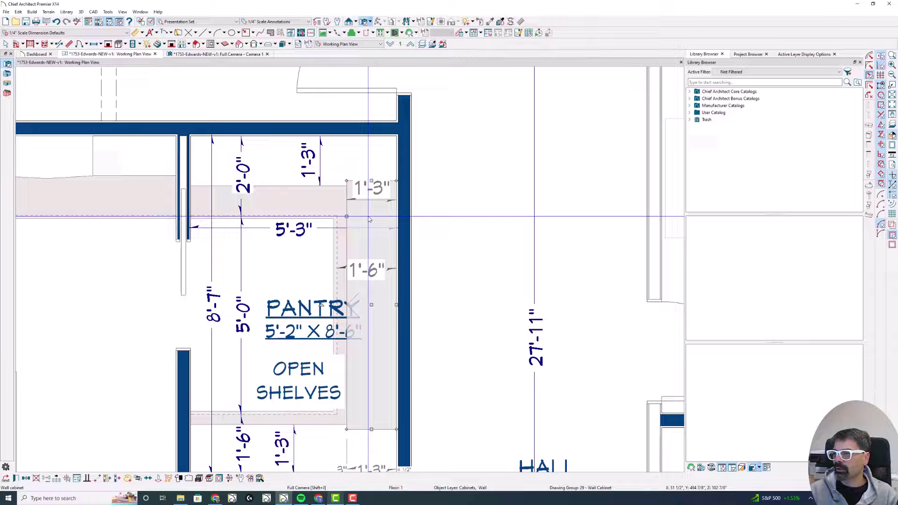
{"action": "scroll", "coordinate": [370, 233], "scroll_direction": "up", "scroll_amount": 3}
{"action": "scroll", "coordinate": [334, 170], "scroll_direction": "up", "scroll_amount": 2}
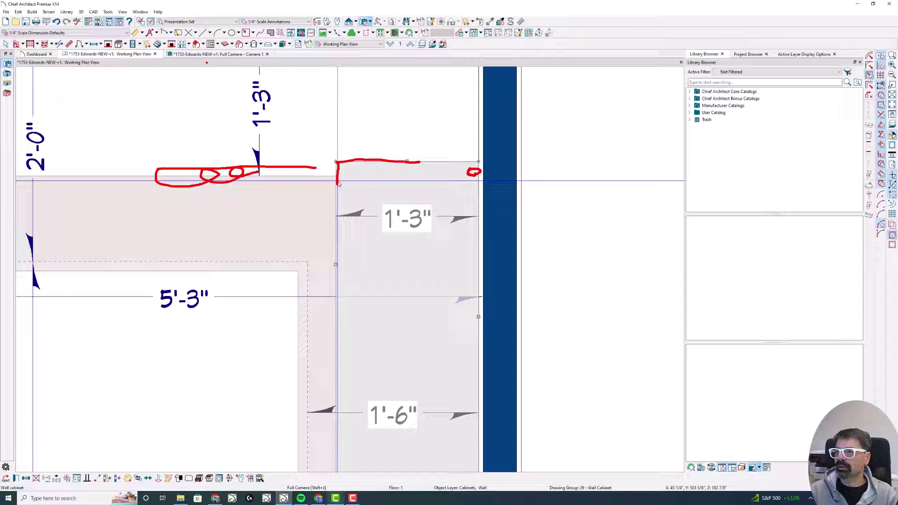
{"action": "left_click", "coordinate": [205, 54]}
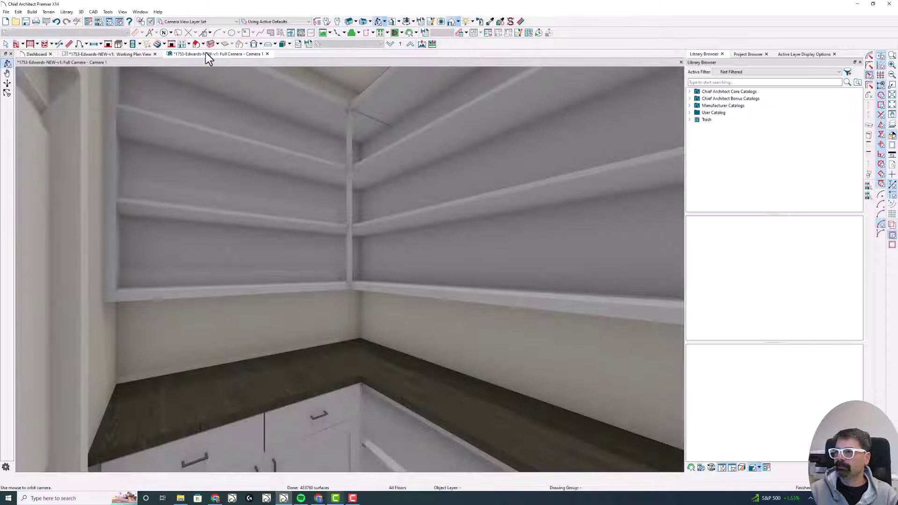
Step: Enter a 1/16" value into the cabinet's width and apply it
{"action": "double_click", "coordinate": [433, 139]}
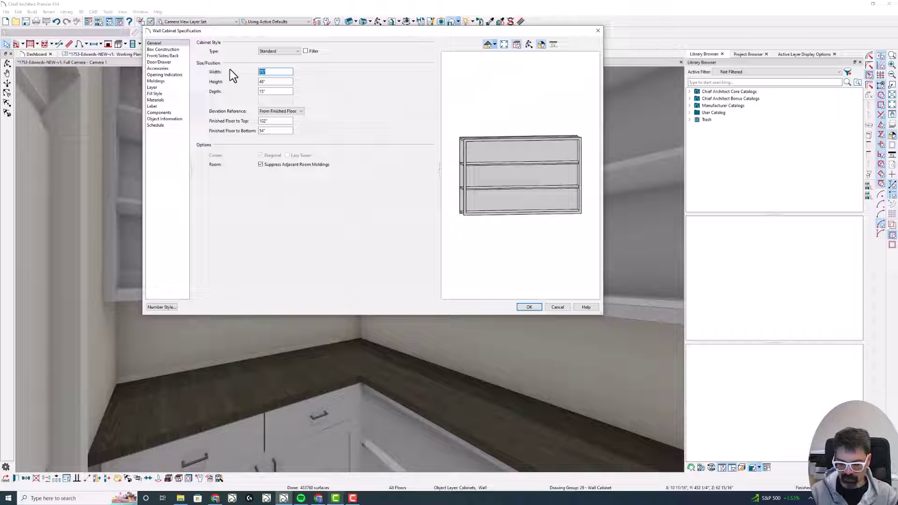
{"action": "type", "text": "1/16"}
{"action": "key", "text": "Tab"}
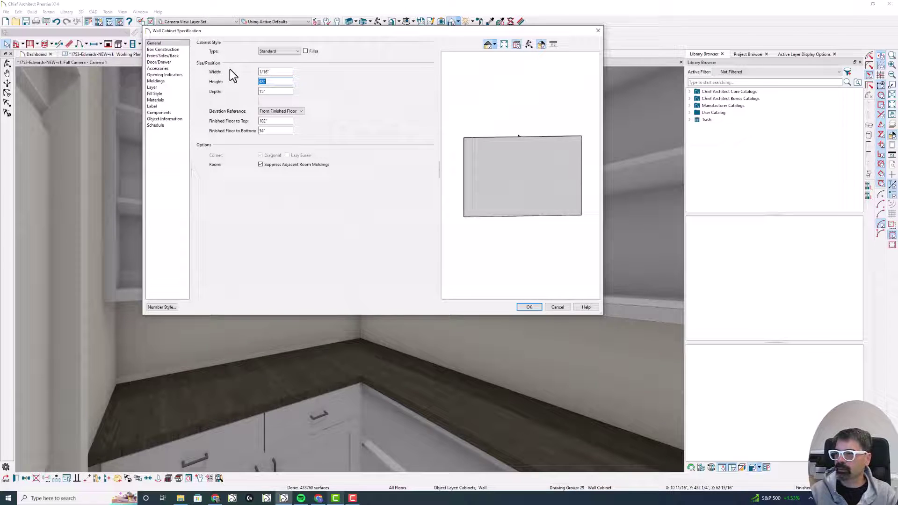
{"action": "key", "text": "Return"}
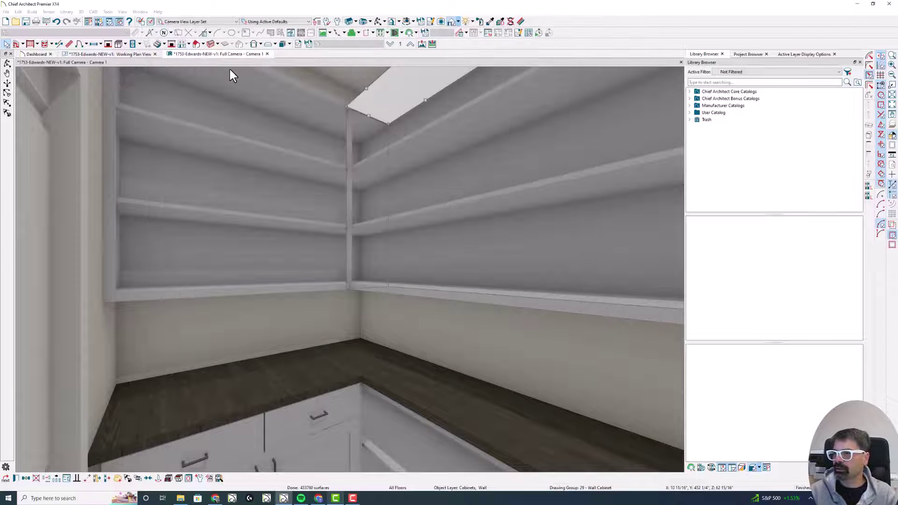
Step: Reduce the corner wall cabinet's 75" width by 1 inch
{"action": "double_click", "coordinate": [280, 136]}
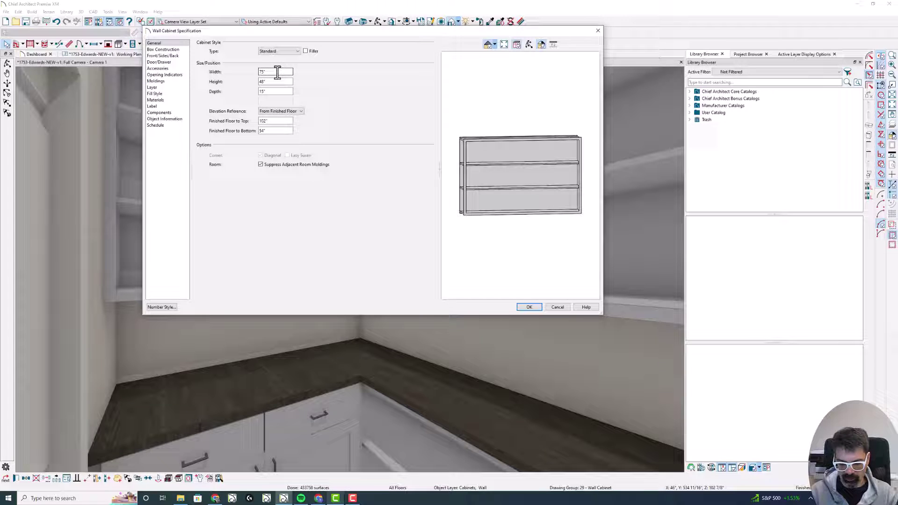
{"action": "type", "text": "-1.5"}
{"action": "key", "text": "Return"}
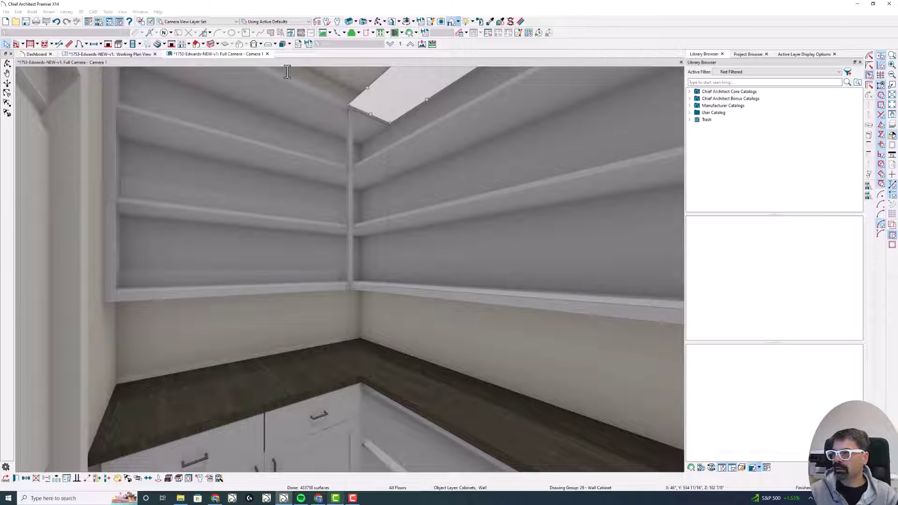
Step: Deselect the cabinet and render the camera view as Vector View
{"action": "key", "text": "Escape"}
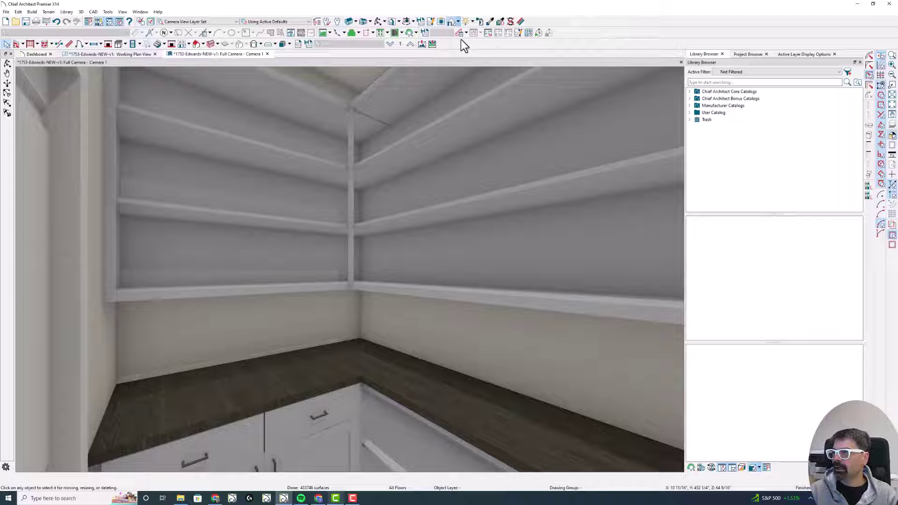
{"action": "left_click", "coordinate": [459, 22]}
{"action": "left_click", "coordinate": [460, 44]}
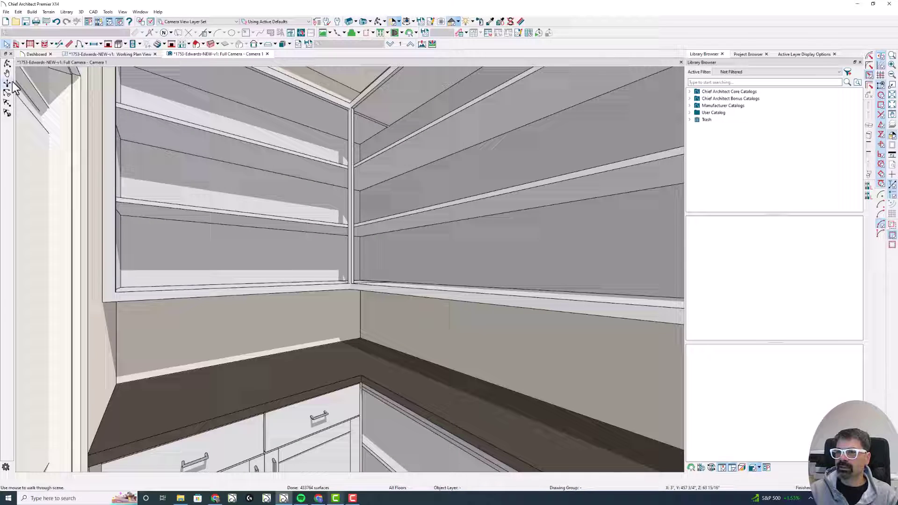
Step: Orbit and zoom the camera toward the stile between the corner shelves
{"action": "left_click", "coordinate": [8, 66]}
{"action": "left_click_drag", "start_coordinate": [292, 179], "coordinate": [372, 310]}
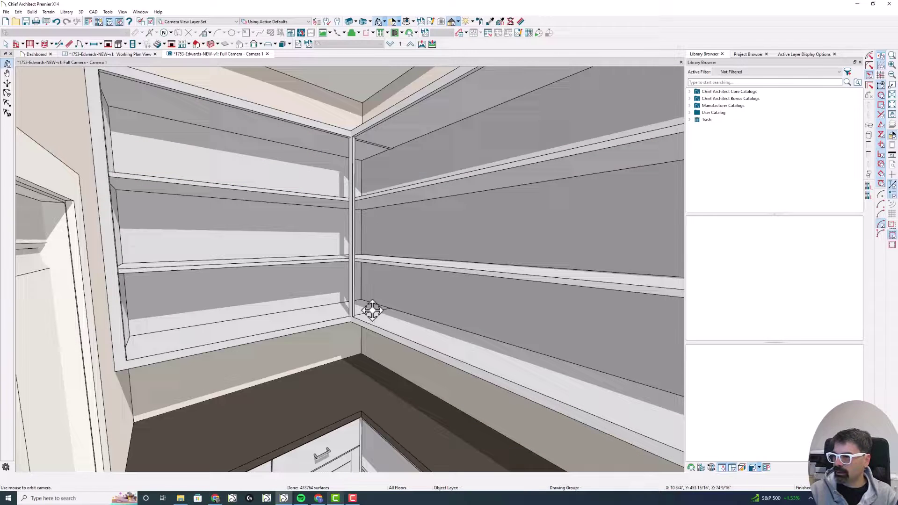
{"action": "scroll", "coordinate": [368, 314], "scroll_direction": "up", "scroll_amount": 5}
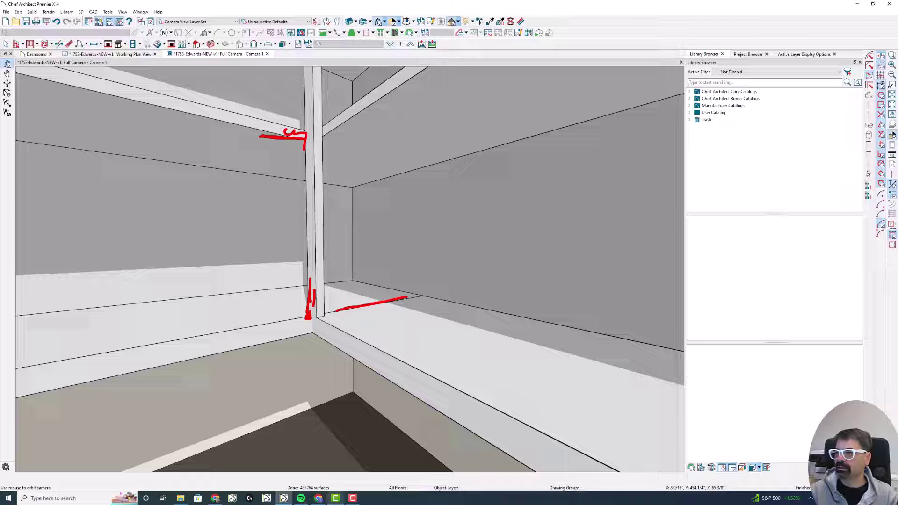
{"action": "mouse_move", "coordinate": [307, 139]}
{"action": "left_mouse_down"}
{"action": "mouse_move", "coordinate": [311, 181]}
{"action": "mouse_move", "coordinate": [312, 124]}
{"action": "mouse_move", "coordinate": [305, 284]}
{"action": "left_mouse_up"}
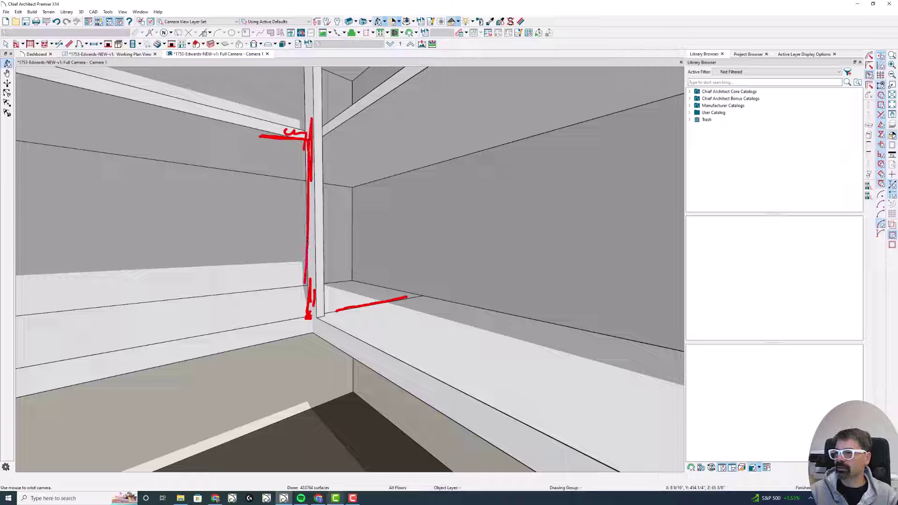
{"action": "key", "text": "Escape"}
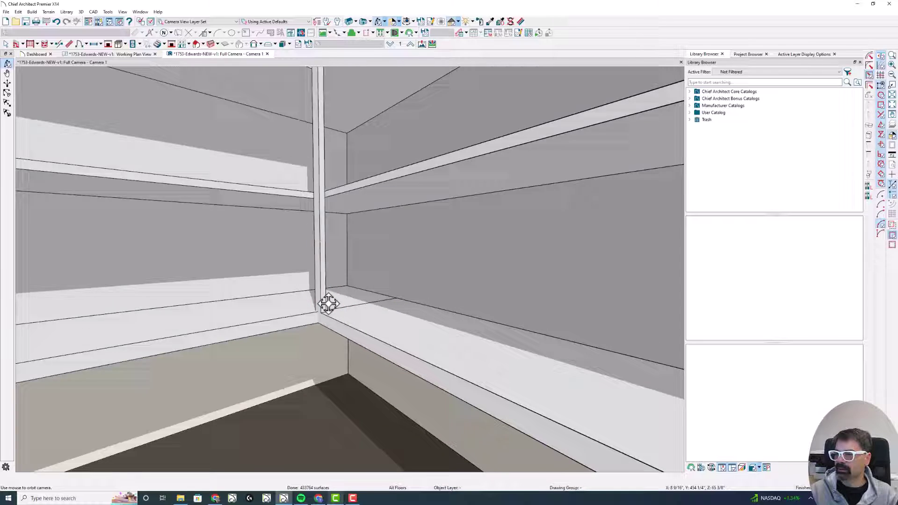
{"action": "scroll", "coordinate": [327, 304], "scroll_direction": "down", "scroll_amount": 3}
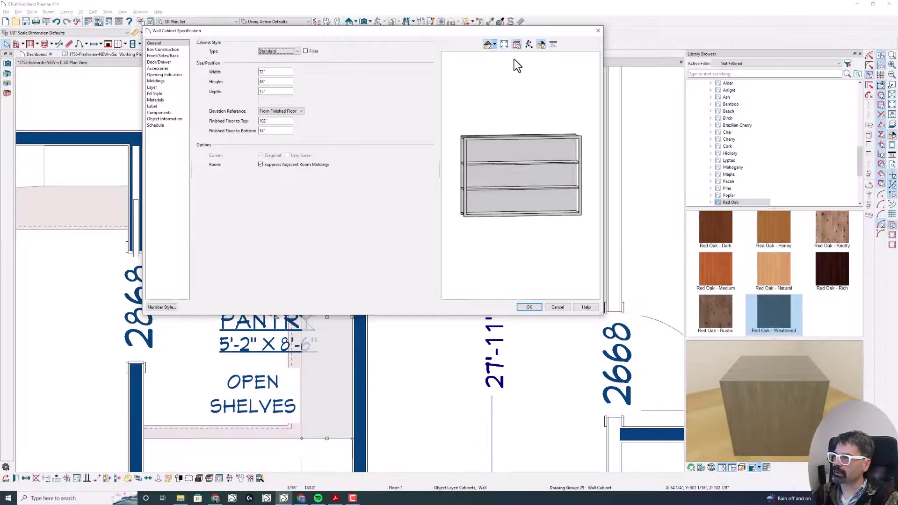
Step: Add 12 inches to the pantry wall cabinet's 72" width and close the specification
{"action": "left_click", "coordinate": [529, 44]}
{"action": "left_click_drag", "start_coordinate": [521, 174], "coordinate": [481, 187]}
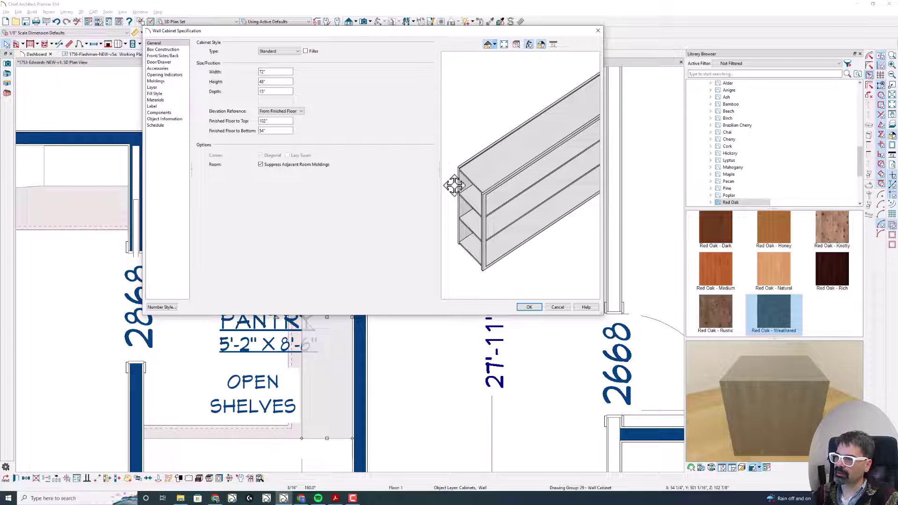
{"action": "left_click_drag", "start_coordinate": [464, 178], "coordinate": [457, 154]}
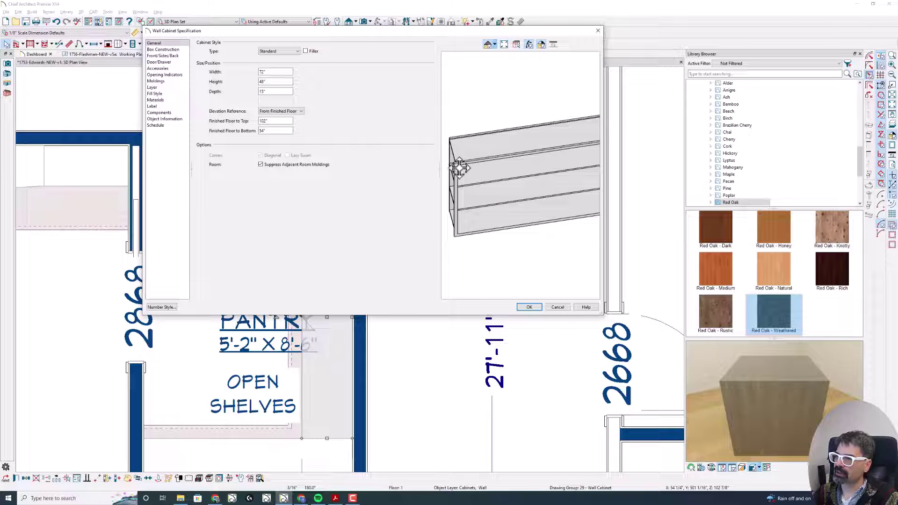
{"action": "left_click", "coordinate": [274, 72]}
{"action": "type", "text": "+1/2"}
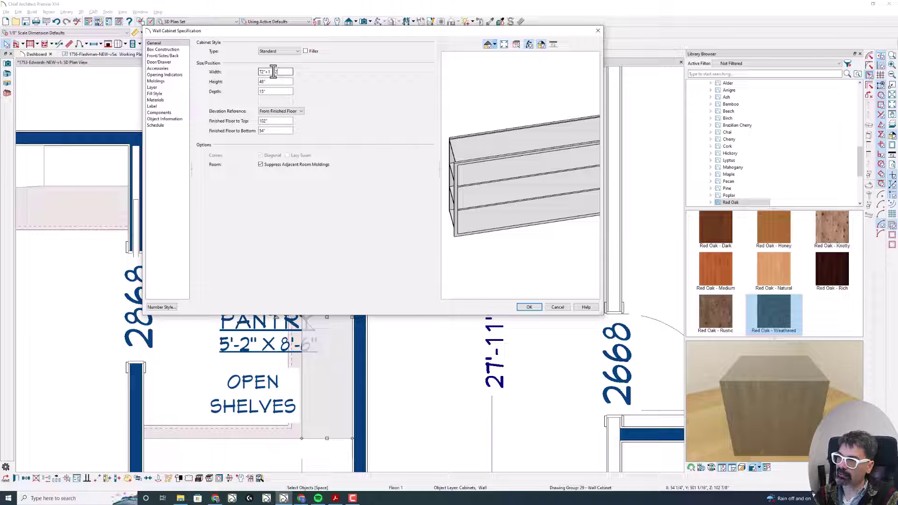
{"action": "type", "text": "12"}
{"action": "key", "text": "Tab"}
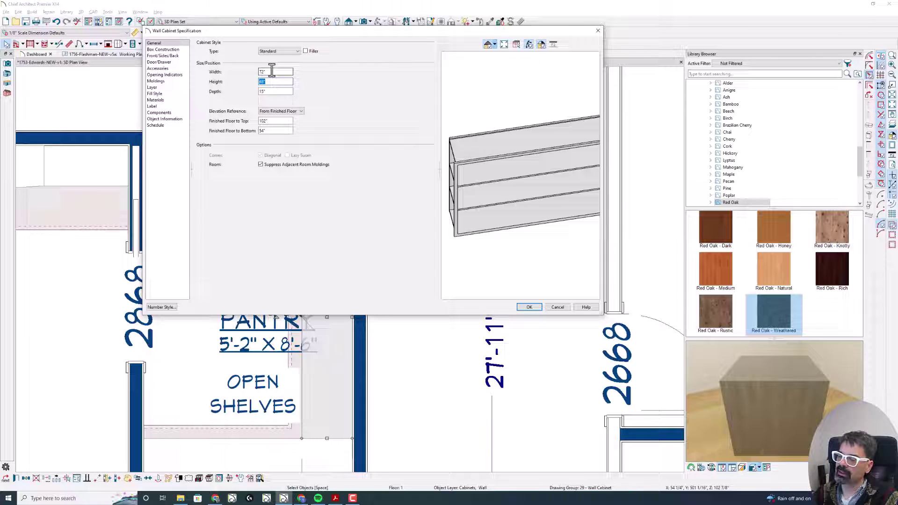
{"action": "key", "text": "Return"}
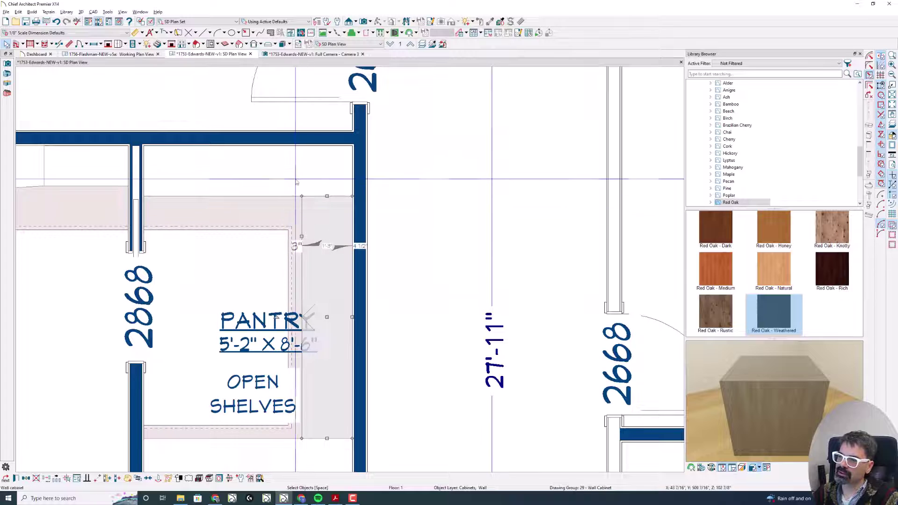
Step: Shift the wall cabinet toward the hall, then select the hall room
{"action": "scroll", "coordinate": [307, 187], "scroll_direction": "down", "scroll_amount": 1}
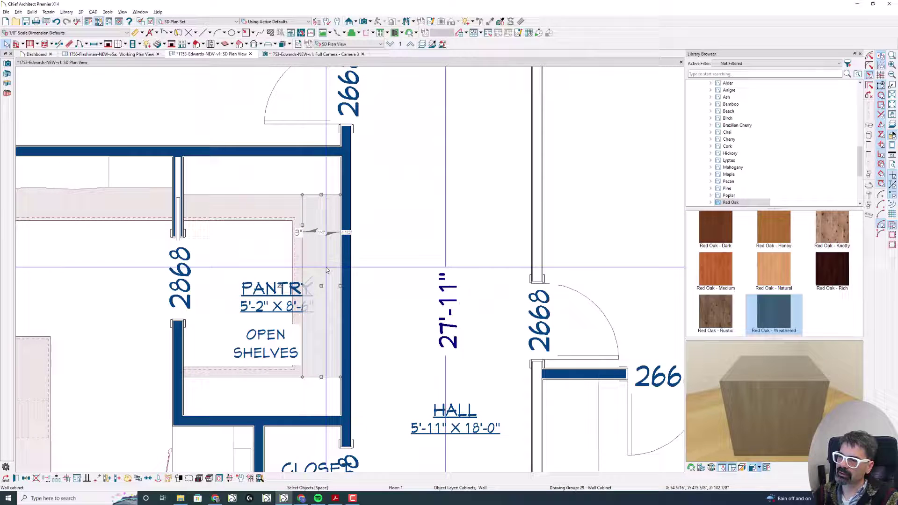
{"action": "mouse_move", "coordinate": [322, 286]}
{"action": "left_mouse_down"}
{"action": "mouse_move", "coordinate": [424, 280]}
{"action": "mouse_move", "coordinate": [309, 279]}
{"action": "left_mouse_up"}
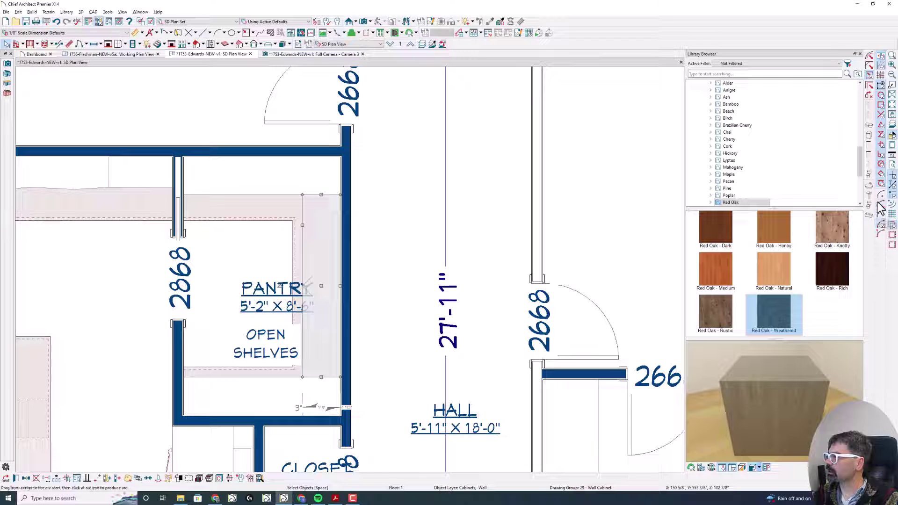
{"action": "left_click", "coordinate": [882, 145]}
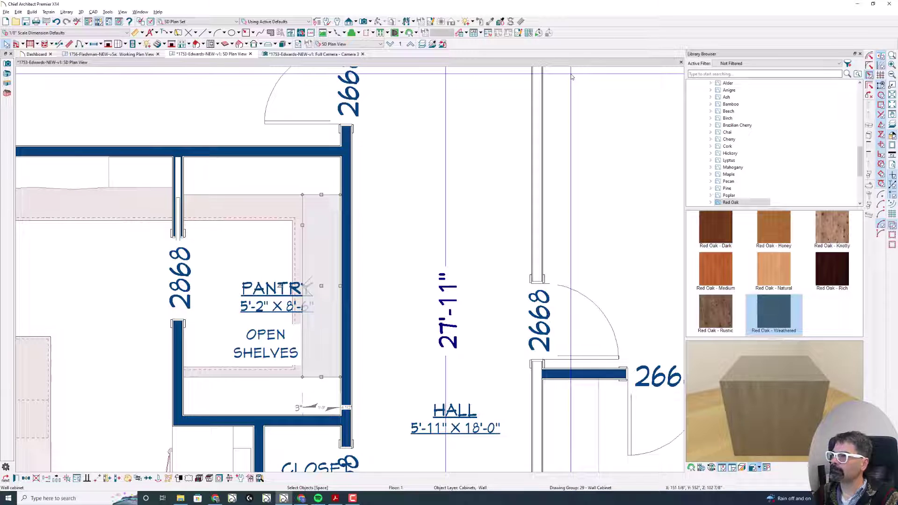
{"action": "left_click", "coordinate": [410, 132]}
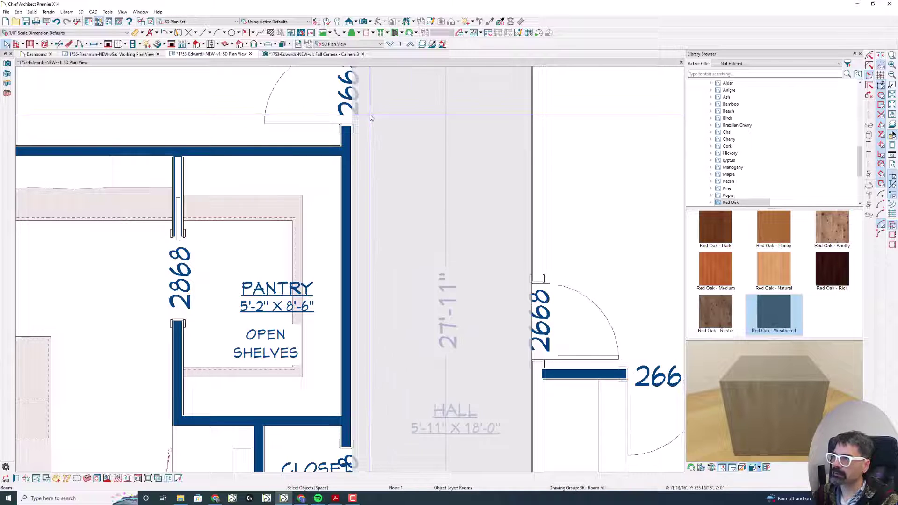
Step: Shorten the right-wall cabinet from its top end to 6'-0"
{"action": "left_click", "coordinate": [322, 205]}
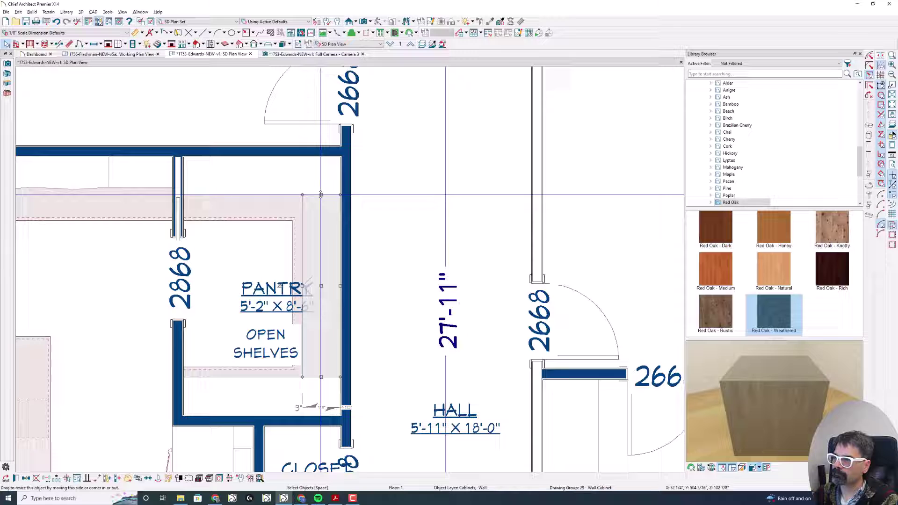
{"action": "left_click_drag", "start_coordinate": [321, 189], "coordinate": [321, 194]}
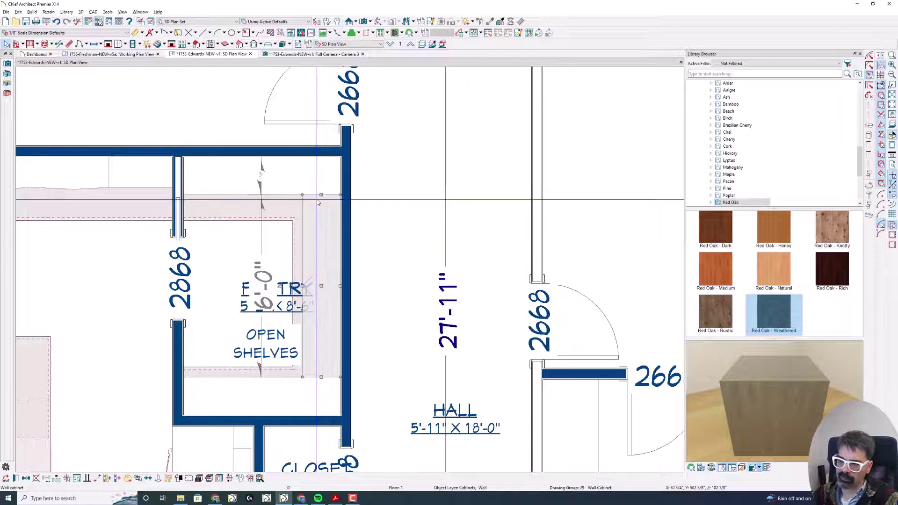
{"action": "left_click", "coordinate": [108, 12]}
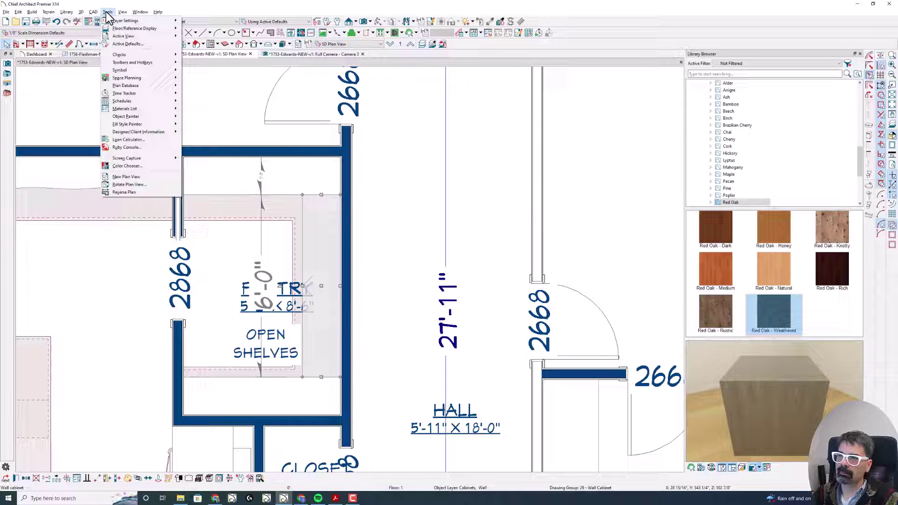
{"action": "left_click", "coordinate": [108, 12]}
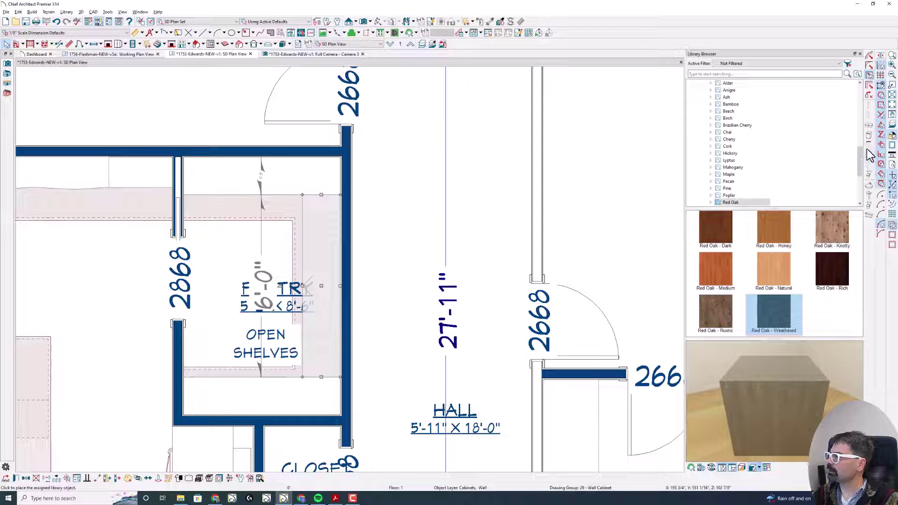
Step: Check the wall cabinet's 72" width in its specification without changing it
{"action": "double_click", "coordinate": [308, 224]}
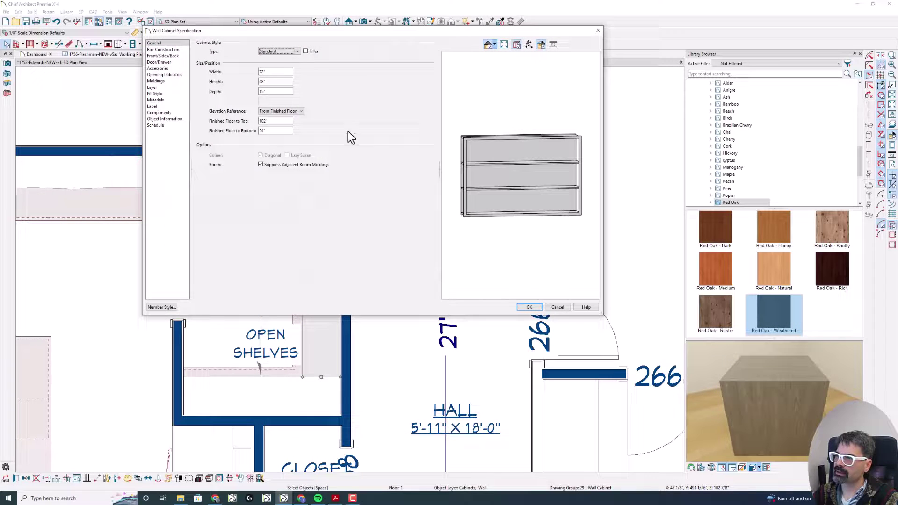
{"action": "left_click", "coordinate": [271, 71]}
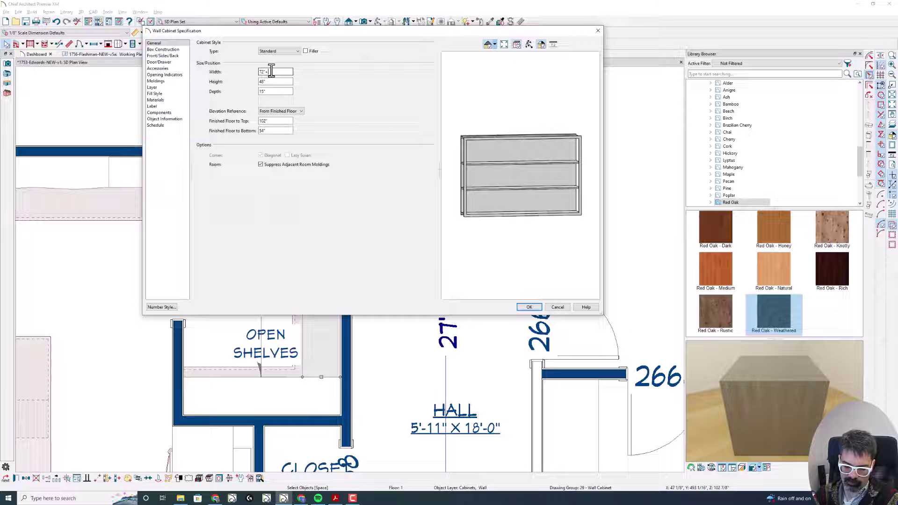
{"action": "key", "text": "Return"}
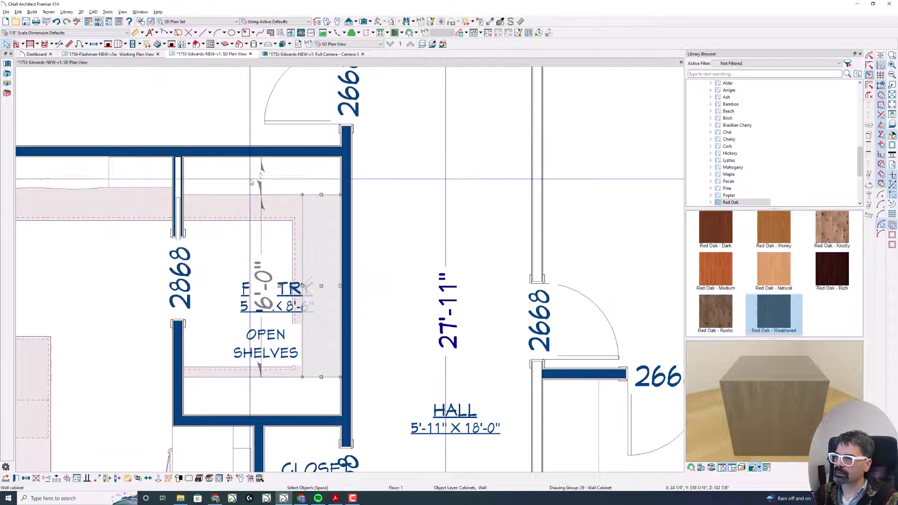
Step: Move the wall cabinet into the hall and widen it by 1.5 to 73 1/2"
{"action": "left_click_drag", "start_coordinate": [322, 285], "coordinate": [396, 281]}
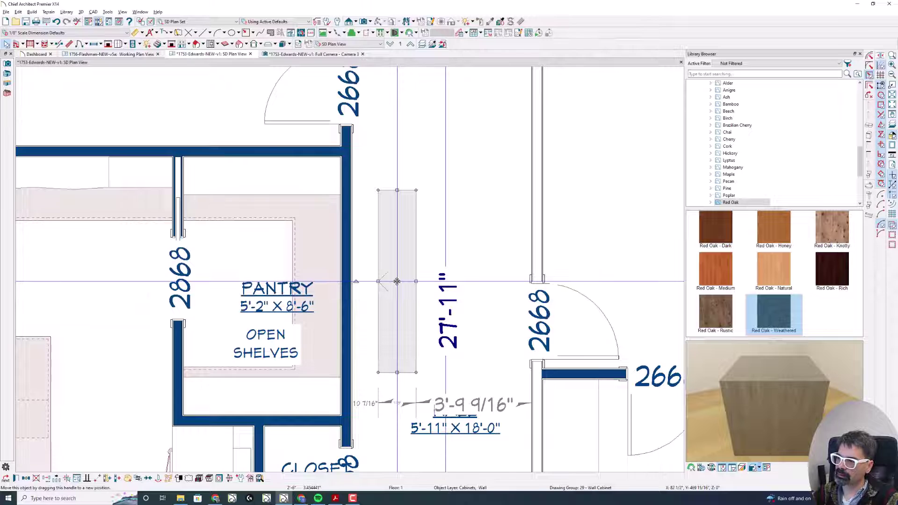
{"action": "left_click_drag", "start_coordinate": [397, 281], "coordinate": [398, 283]}
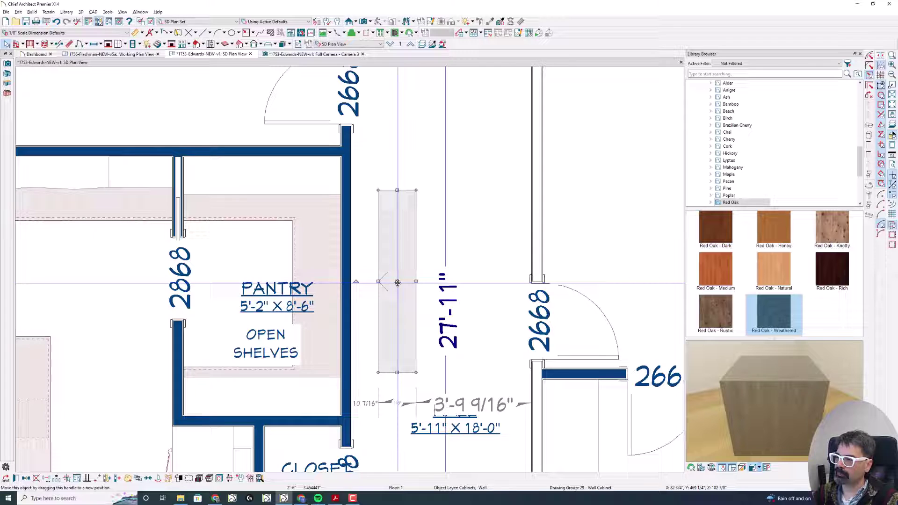
{"action": "left_click_drag", "start_coordinate": [397, 283], "coordinate": [397, 283]}
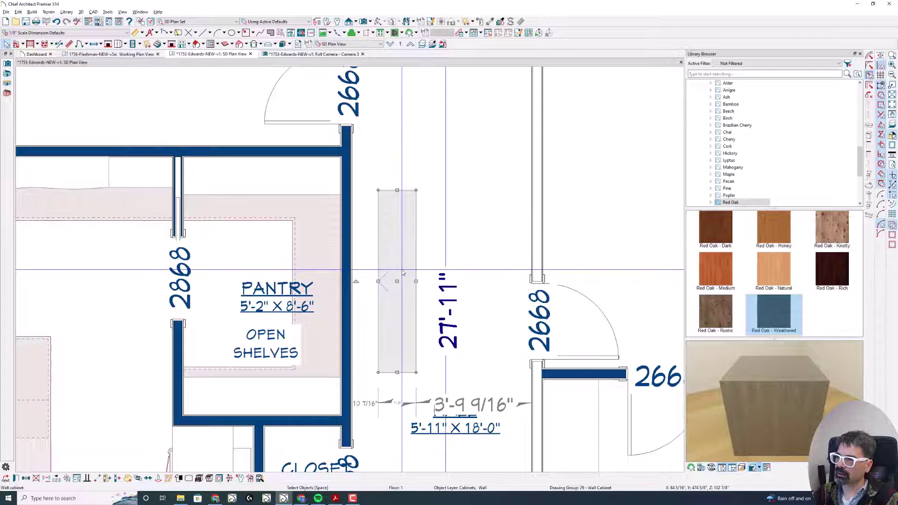
{"action": "double_click", "coordinate": [402, 273]}
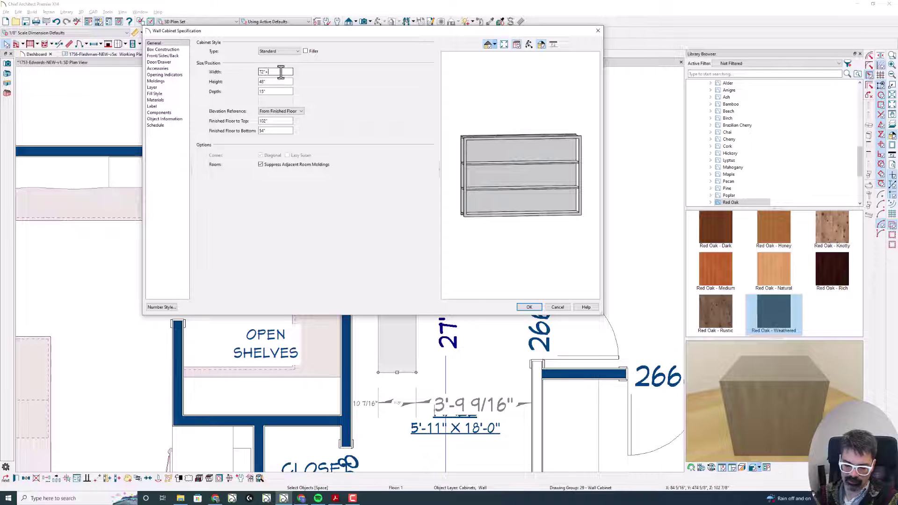
{"action": "type", "text": "+1.5"}
{"action": "key", "text": "Tab"}
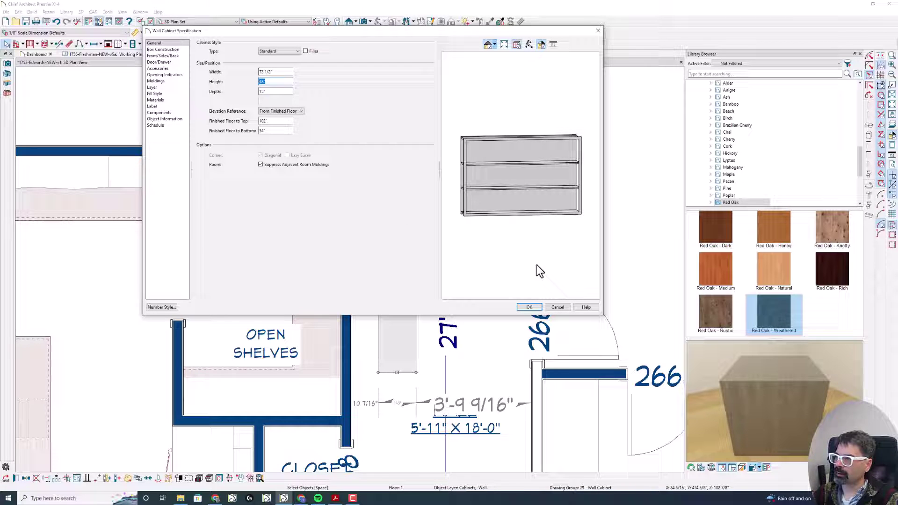
{"action": "left_click", "coordinate": [529, 307]}
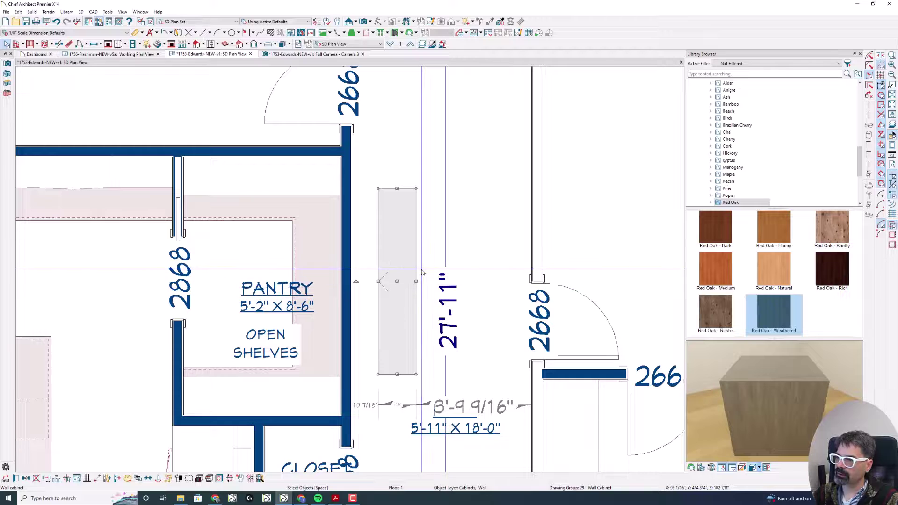
Step: Start a distance dimension near the cabinet, then cancel it
{"action": "key", "text": "d"}
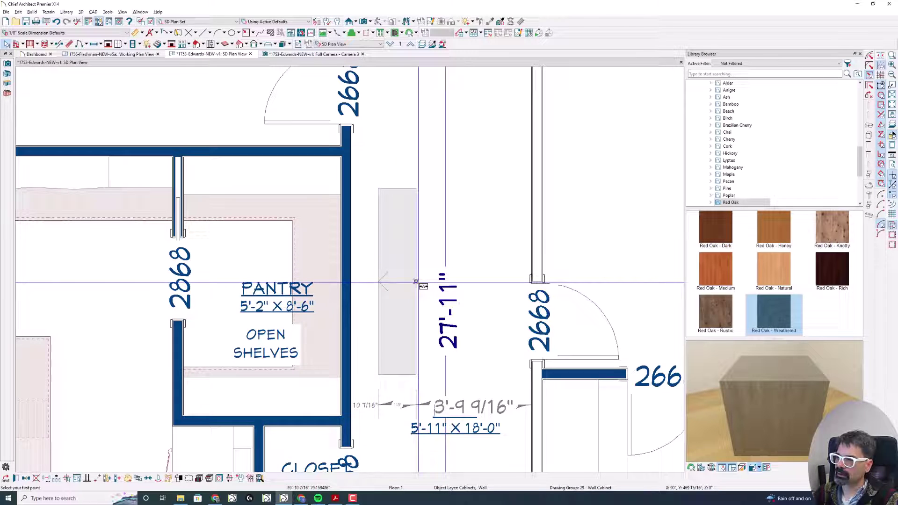
{"action": "left_click", "coordinate": [416, 282]}
{"action": "key", "text": "Escape"}
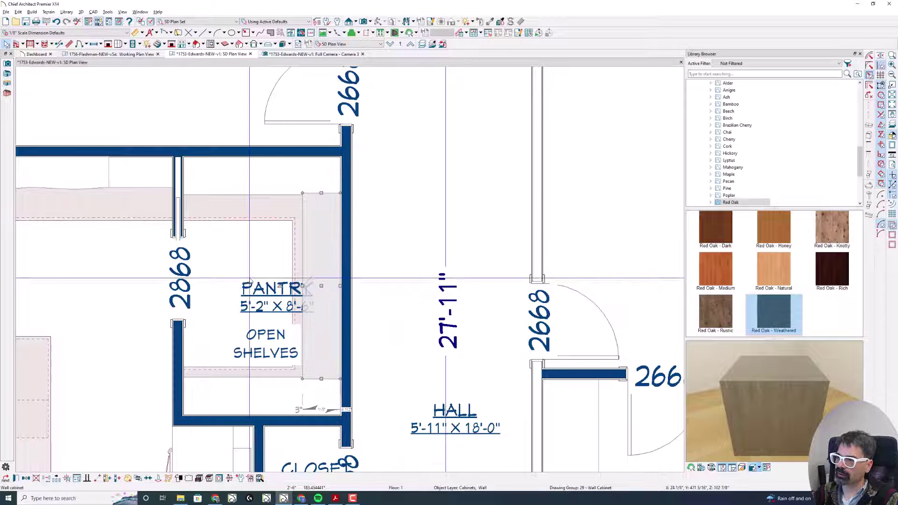
Step: Switch to the Camera 3 view and zoom around the pantry shelf corner
{"action": "left_click", "coordinate": [294, 54]}
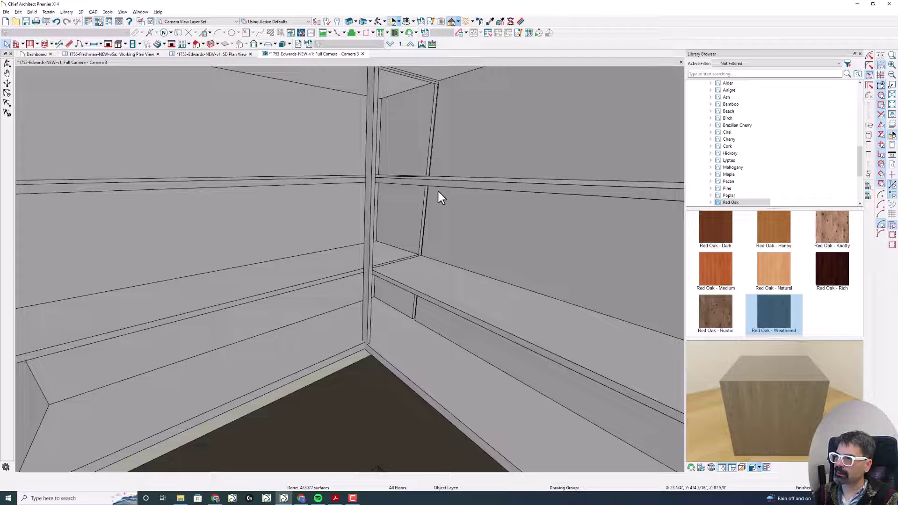
{"action": "scroll", "coordinate": [433, 185], "scroll_direction": "up", "scroll_amount": 5}
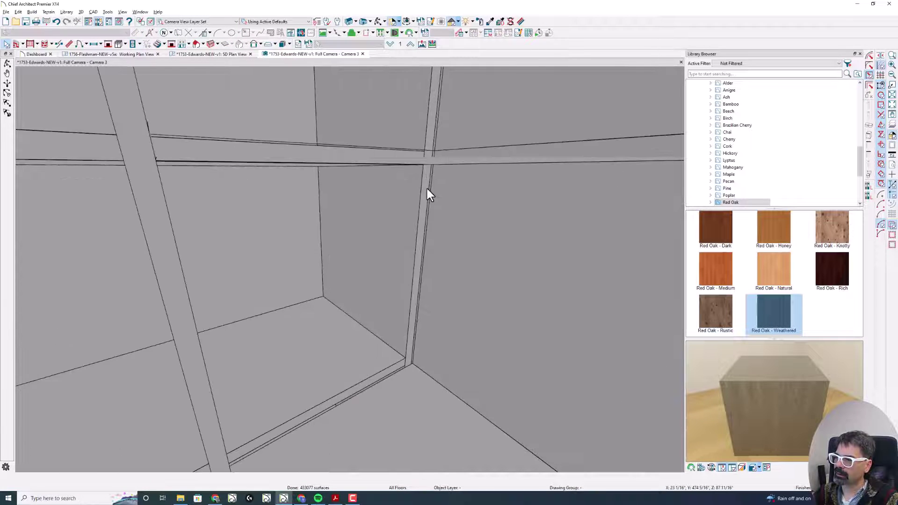
{"action": "scroll", "coordinate": [428, 189], "scroll_direction": "down", "scroll_amount": 3}
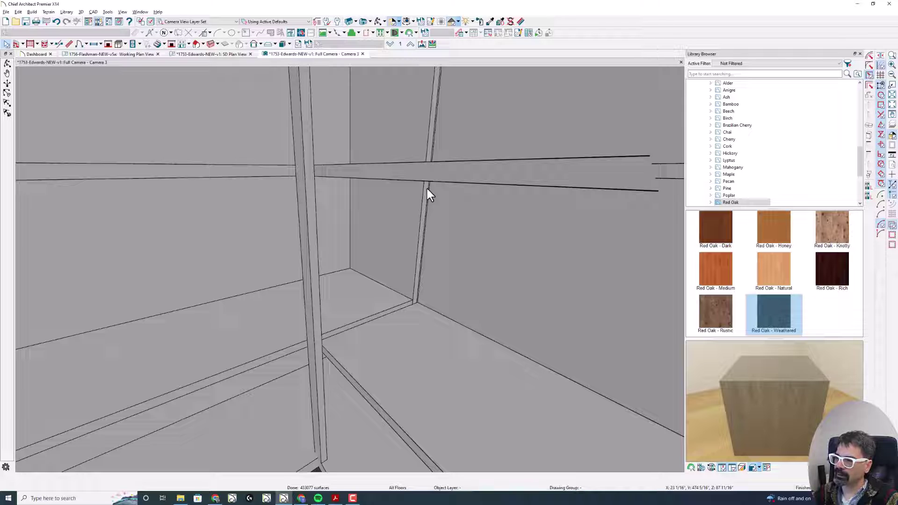
{"action": "scroll", "coordinate": [427, 189], "scroll_direction": "down", "scroll_amount": 3}
{"action": "scroll", "coordinate": [412, 215], "scroll_direction": "up", "scroll_amount": 3}
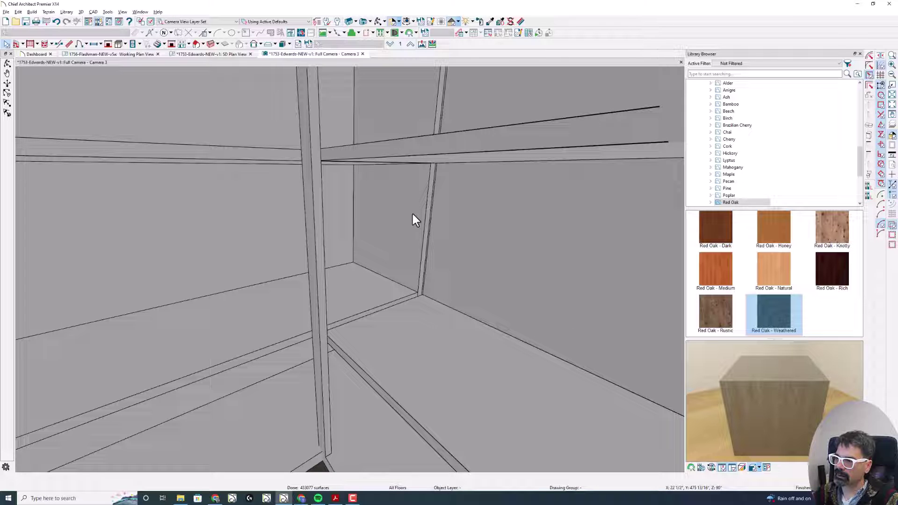
{"action": "scroll", "coordinate": [419, 270], "scroll_direction": "down", "scroll_amount": 2}
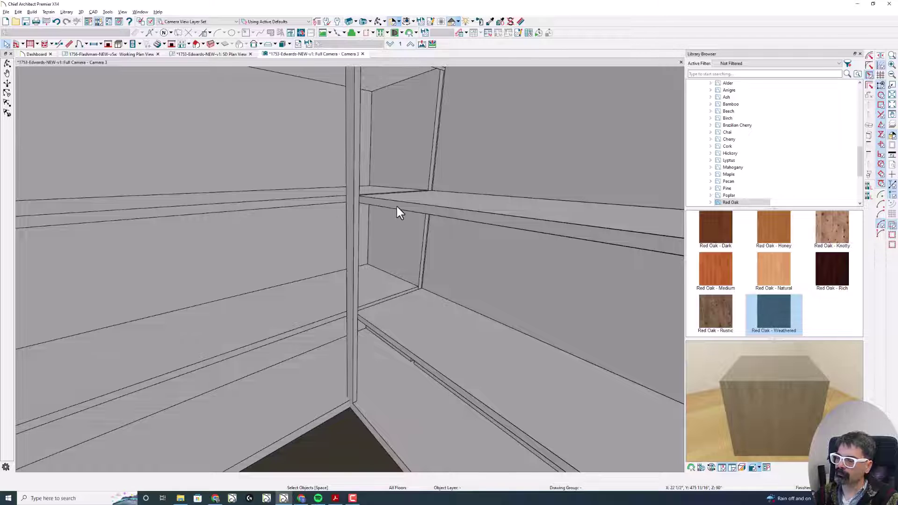
{"action": "scroll", "coordinate": [397, 207], "scroll_direction": "down", "scroll_amount": 3}
Step: Add 1.5 inches to the right-wall cabinet's width, making it 75", then deselect it
{"action": "left_click", "coordinate": [307, 205]}
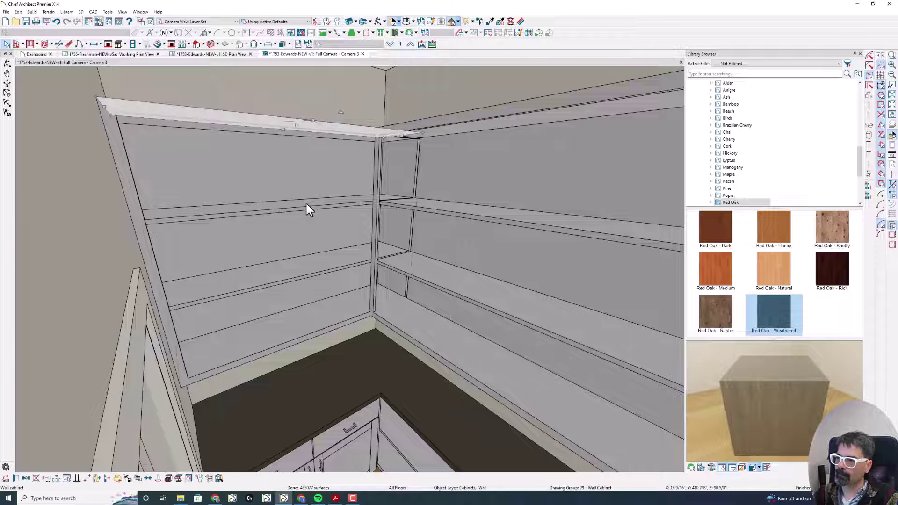
{"action": "double_click", "coordinate": [513, 206]}
{"action": "key", "text": "Escape"}
{"action": "double_click", "coordinate": [512, 206]}
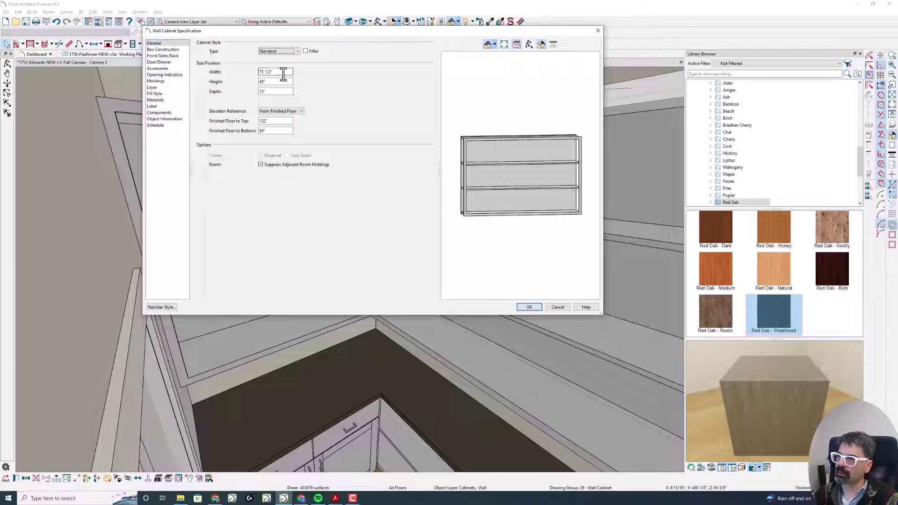
{"action": "left_click", "coordinate": [284, 72]}
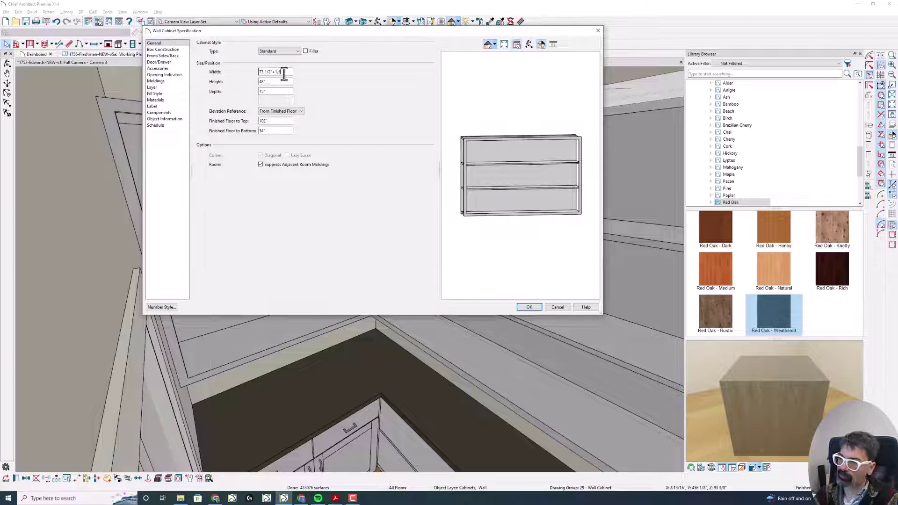
{"action": "type", "text": "+1.5"}
{"action": "key", "text": "Tab"}
{"action": "key", "text": "Return"}
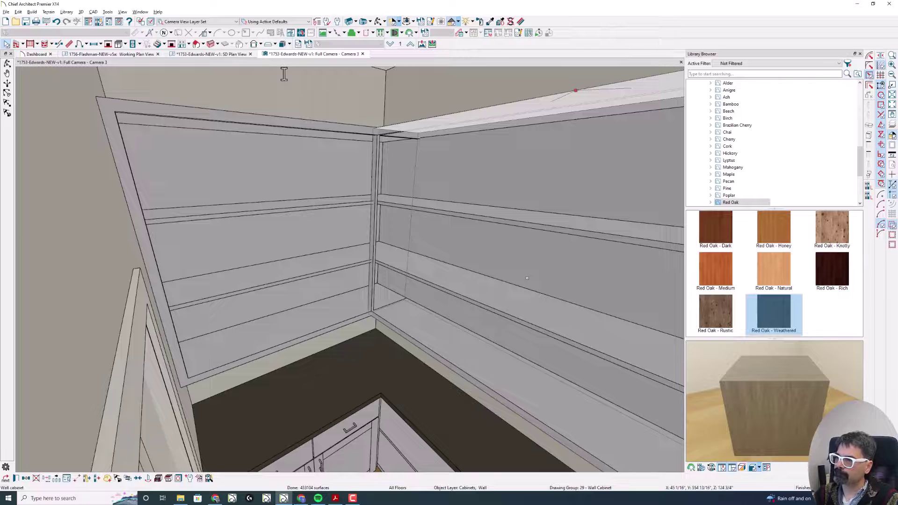
{"action": "key", "text": "Escape"}
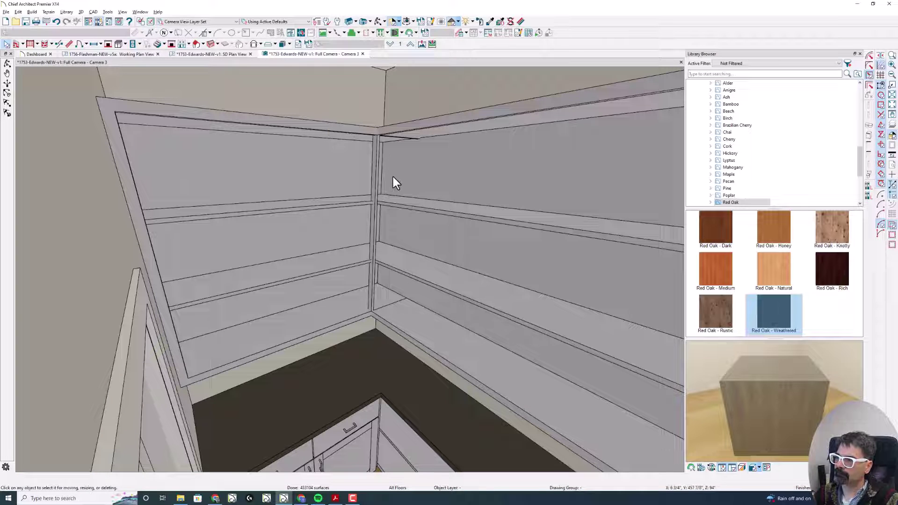
{"action": "scroll", "coordinate": [401, 206], "scroll_direction": "up", "scroll_amount": 3}
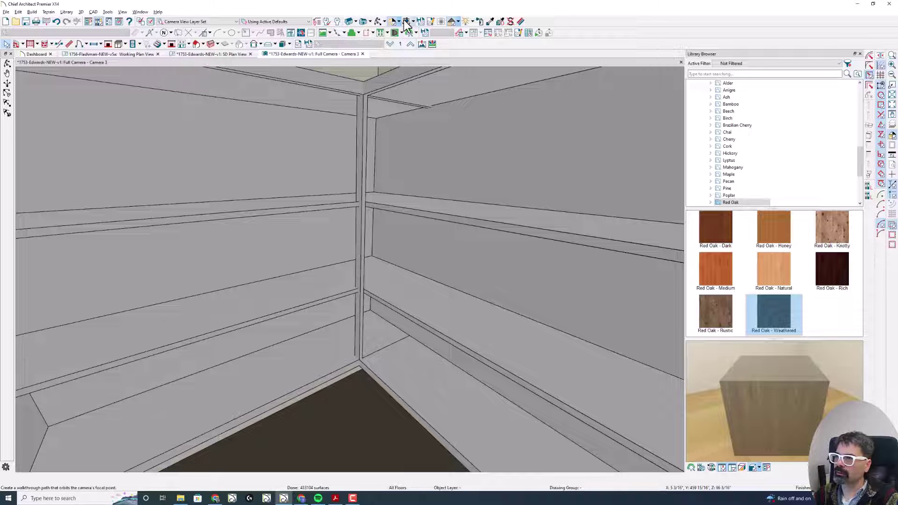
Step: Switch to Standard rendering and mark where each of the four shelves meets the corner post
{"action": "left_click", "coordinate": [459, 22]}
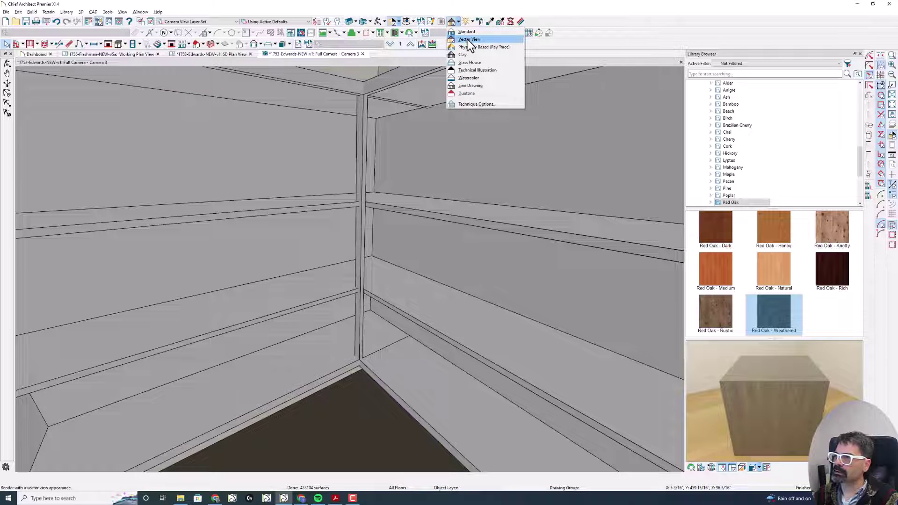
{"action": "left_click", "coordinate": [467, 30]}
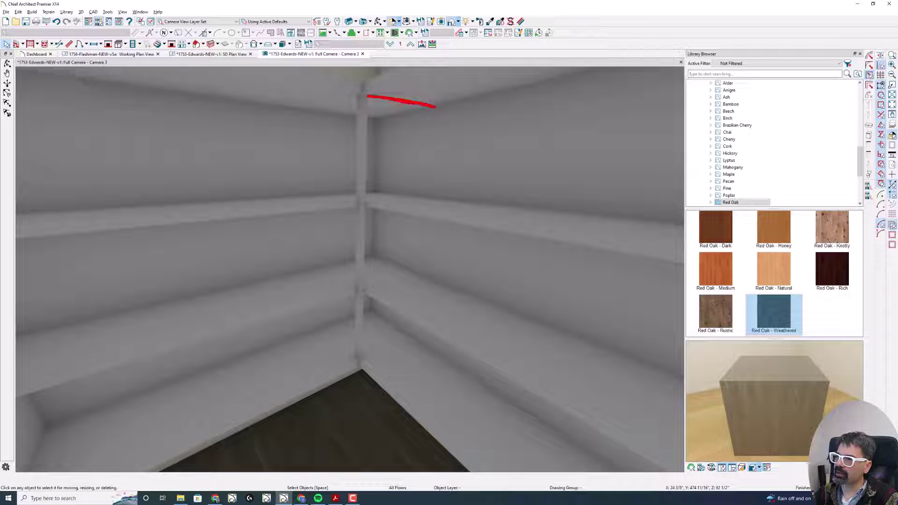
{"action": "left_click_drag", "start_coordinate": [435, 106], "coordinate": [396, 91]}
{"action": "mouse_move", "coordinate": [328, 193]}
{"action": "left_mouse_down"}
{"action": "mouse_move", "coordinate": [369, 183]}
{"action": "mouse_move", "coordinate": [400, 208]}
{"action": "left_mouse_up"}
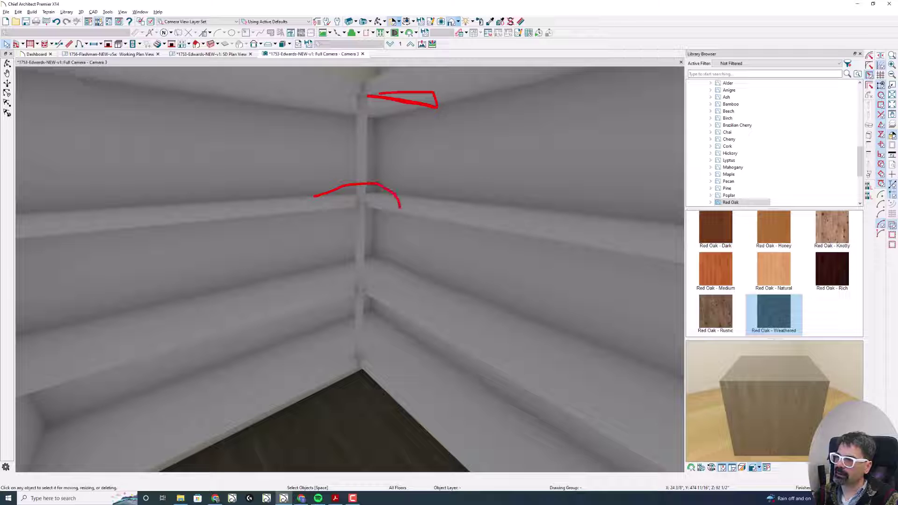
{"action": "mouse_move", "coordinate": [397, 302]}
{"action": "left_mouse_down"}
{"action": "mouse_move", "coordinate": [352, 268]}
{"action": "mouse_move", "coordinate": [307, 279]}
{"action": "left_mouse_up"}
{"action": "mouse_move", "coordinate": [313, 354]}
{"action": "left_mouse_down"}
{"action": "mouse_move", "coordinate": [415, 335]}
{"action": "mouse_move", "coordinate": [427, 373]}
{"action": "left_mouse_up"}
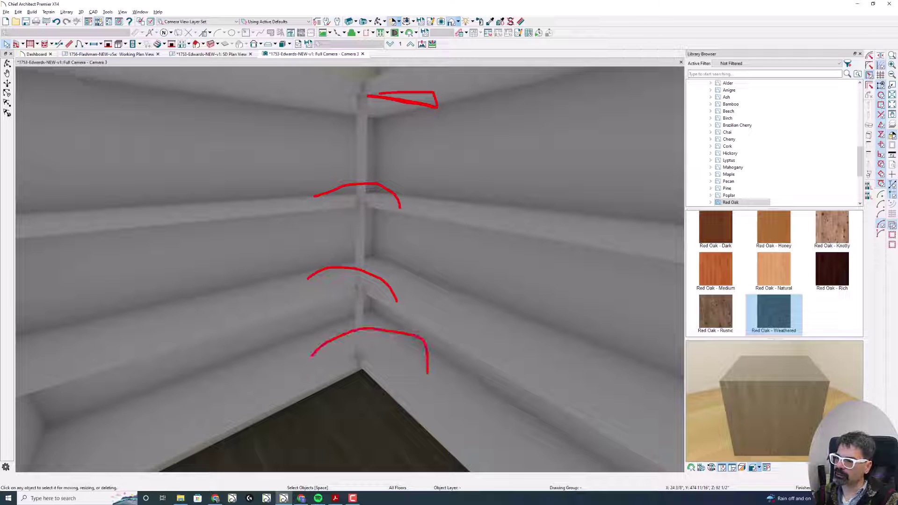
{"action": "key", "text": "Escape"}
{"action": "scroll", "coordinate": [350, 195], "scroll_direction": "up", "scroll_amount": 2}
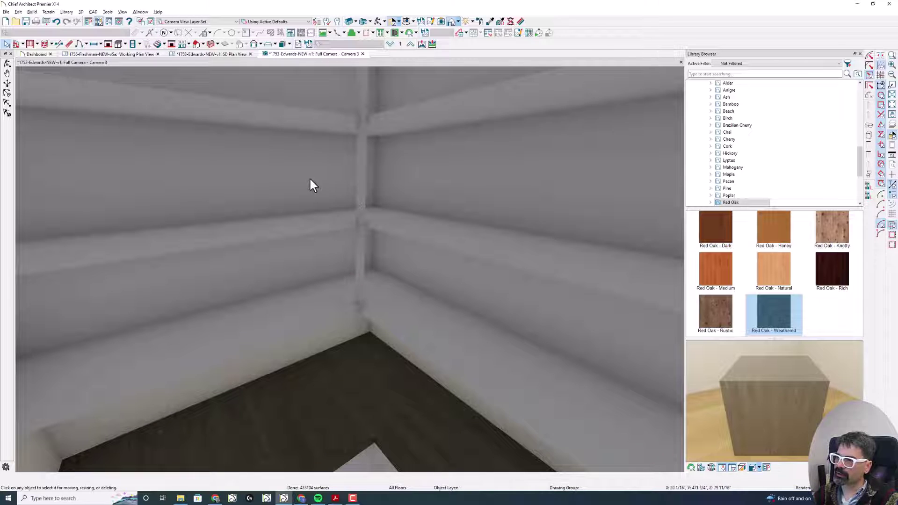
Step: Turn the camera around the corner and select the 82-inch wall cabinet
{"action": "left_click", "coordinate": [7, 92]}
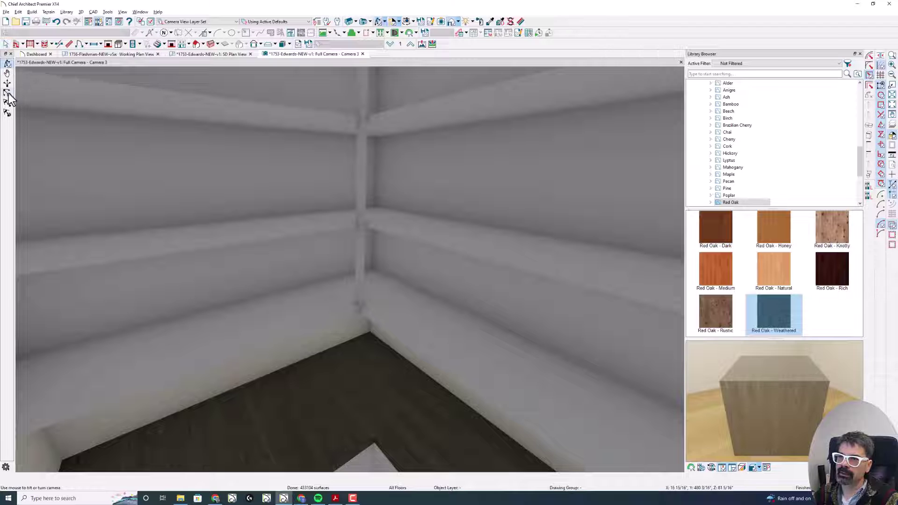
{"action": "left_click_drag", "start_coordinate": [332, 220], "coordinate": [453, 187]}
{"action": "key", "text": "space"}
{"action": "left_click", "coordinate": [467, 185]}
Step: Review the cabinet's Left Stile setting, close the specification, deselect it and zoom the 3D view
{"action": "double_click", "coordinate": [467, 183]}
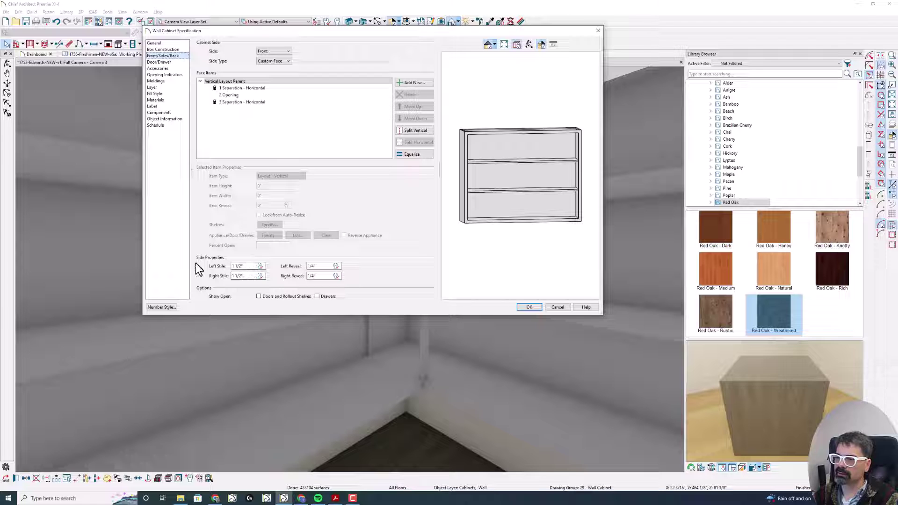
{"action": "left_click", "coordinate": [247, 266]}
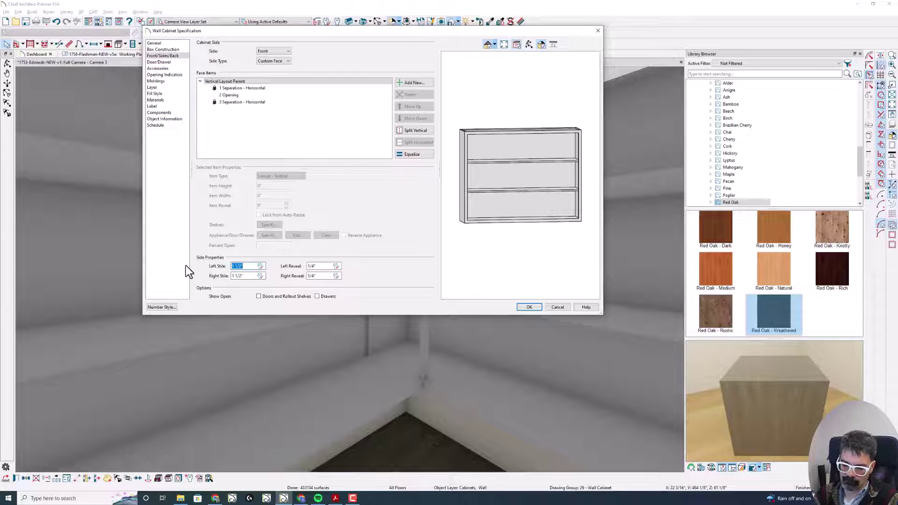
{"action": "key", "text": "Return"}
{"action": "key", "text": "Escape"}
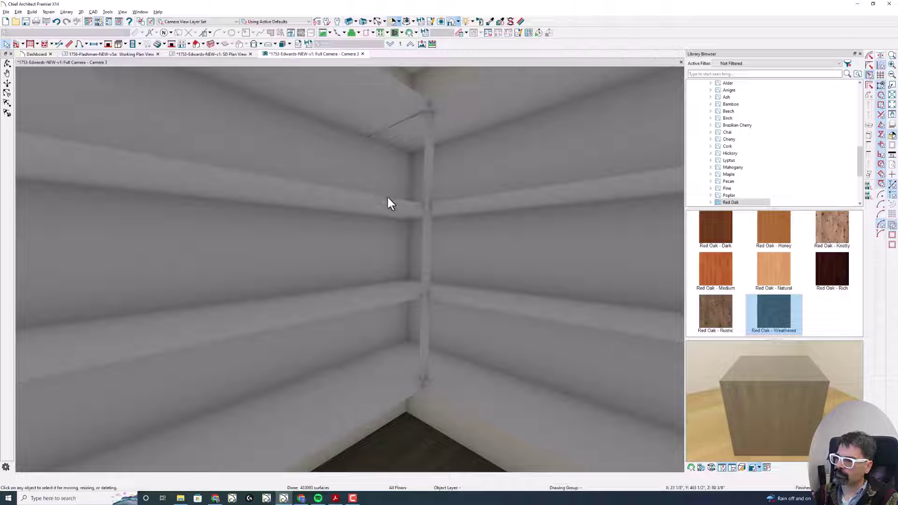
{"action": "scroll", "coordinate": [388, 203], "scroll_direction": "up", "scroll_amount": 3}
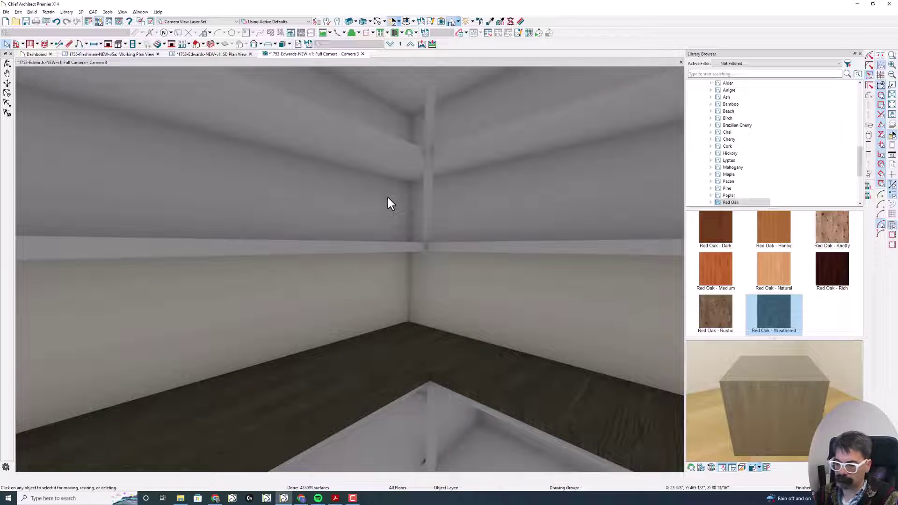
{"action": "scroll", "coordinate": [386, 196], "scroll_direction": "up", "scroll_amount": 3}
{"action": "left_click", "coordinate": [324, 261]}
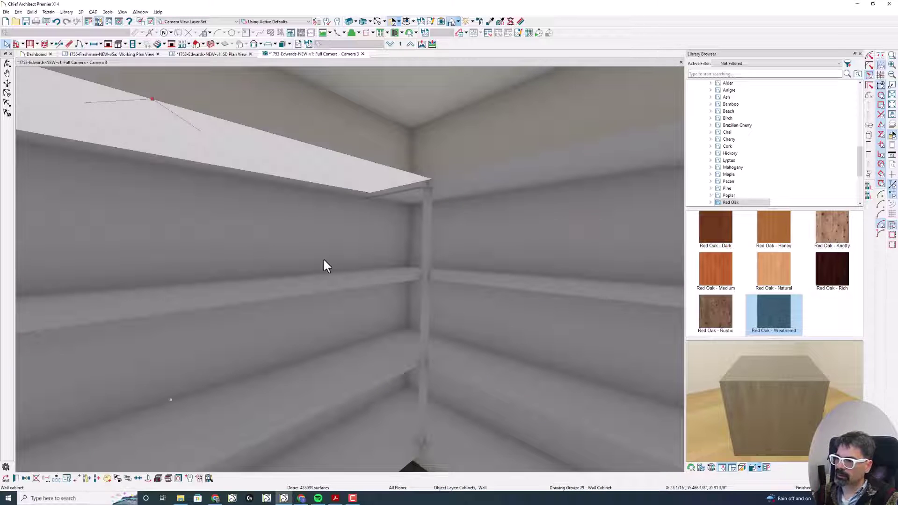
{"action": "double_click", "coordinate": [324, 261]}
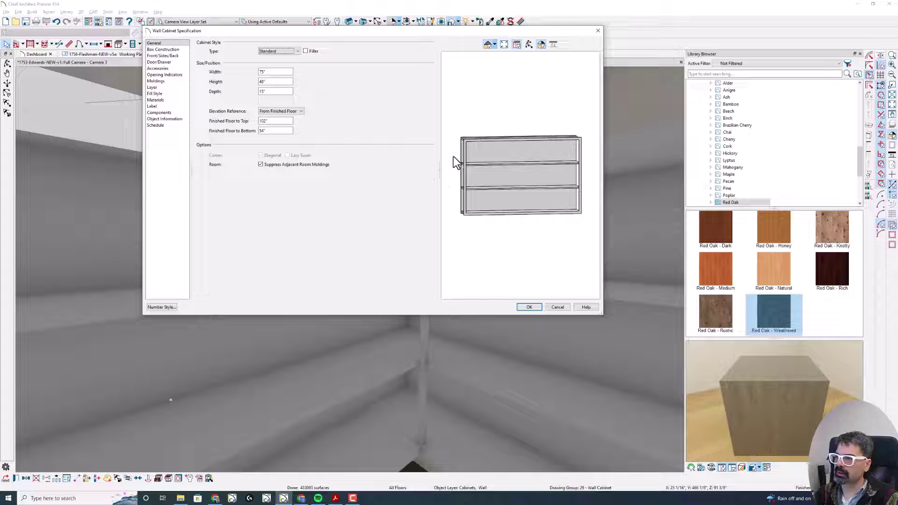
{"action": "left_click", "coordinate": [160, 55]}
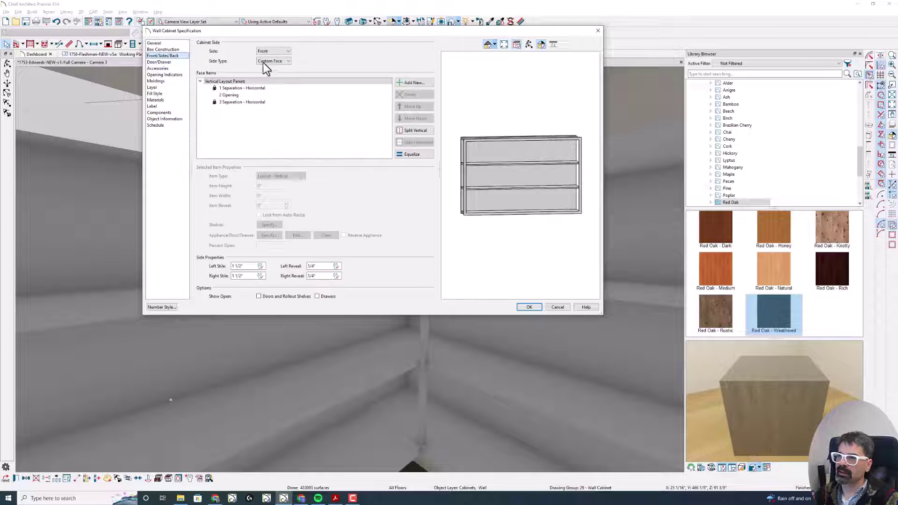
{"action": "left_click", "coordinate": [271, 52]}
{"action": "left_click", "coordinate": [271, 69]}
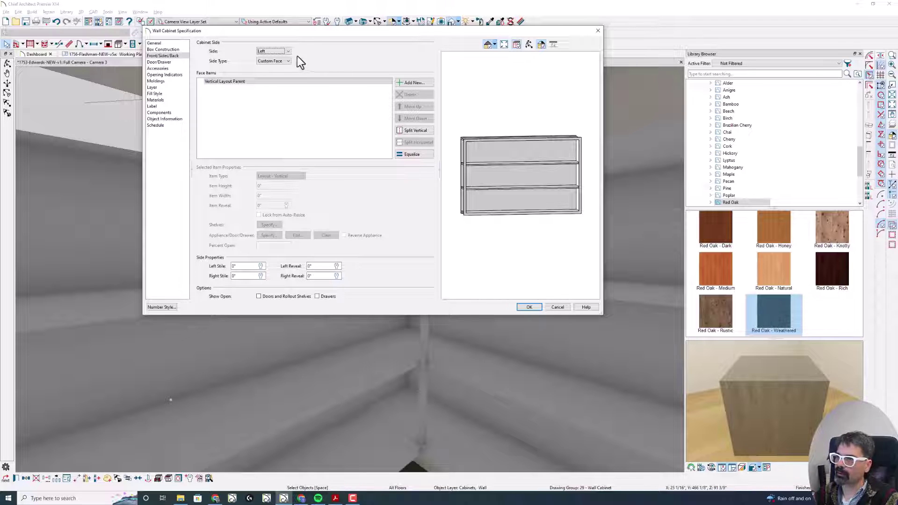
{"action": "left_click", "coordinate": [283, 51]}
{"action": "left_click", "coordinate": [280, 75]}
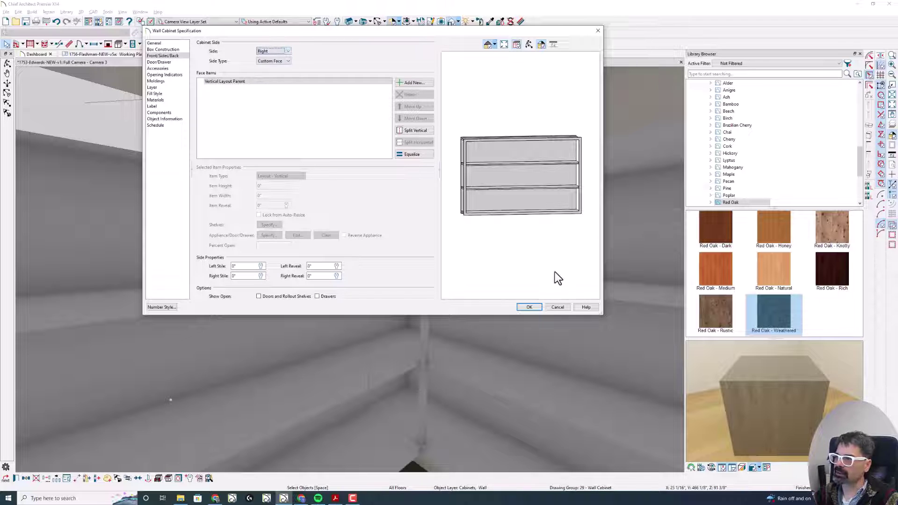
{"action": "left_click", "coordinate": [529, 307]}
Step: Deselect the cabinet and erase the red freehand marks around the pantry corner shelves
{"action": "key", "text": "Escape"}
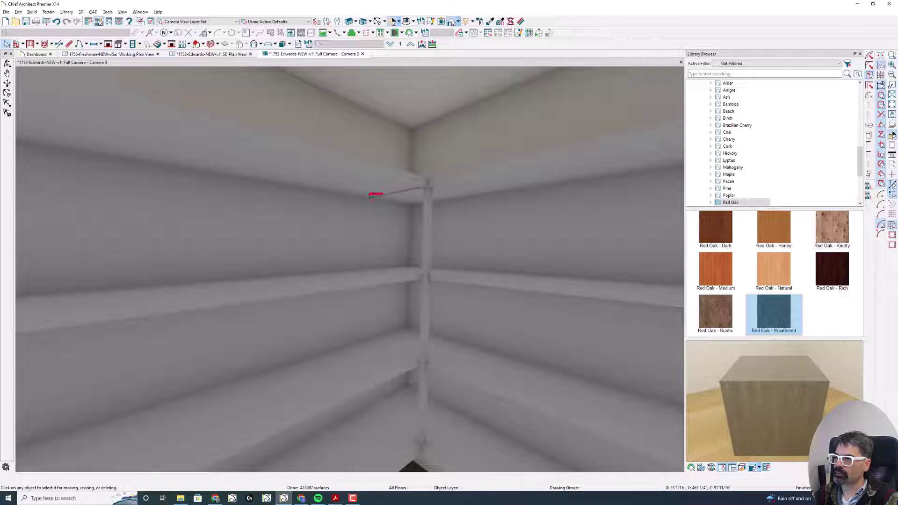
{"action": "left_click_drag", "start_coordinate": [256, 208], "coordinate": [276, 222]}
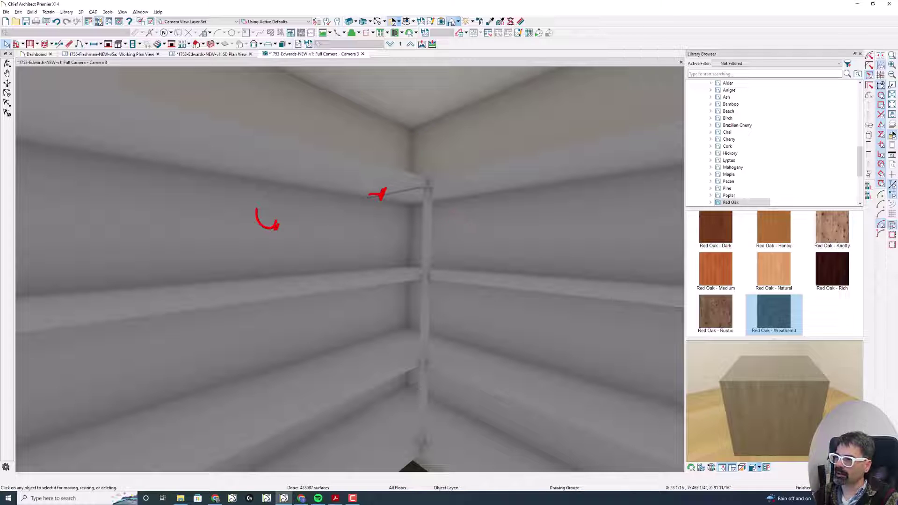
{"action": "left_click_drag", "start_coordinate": [445, 215], "coordinate": [446, 213]}
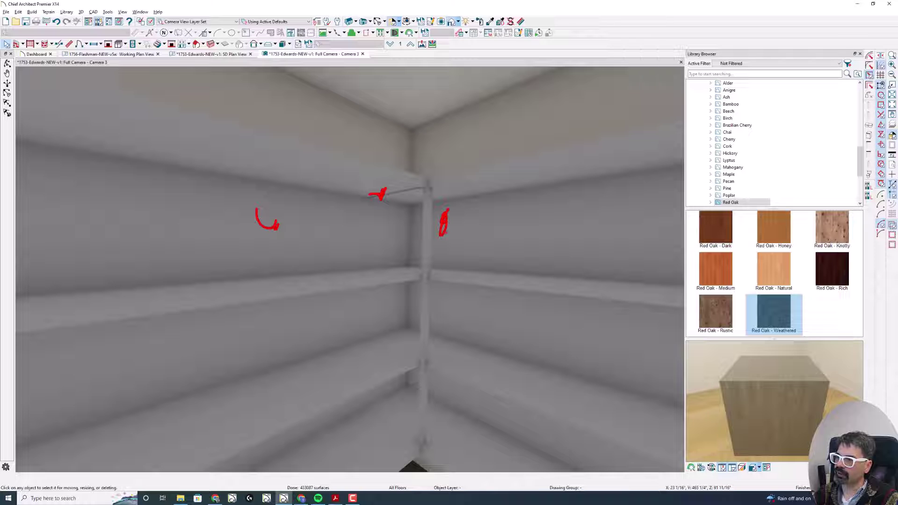
{"action": "key", "text": "Escape"}
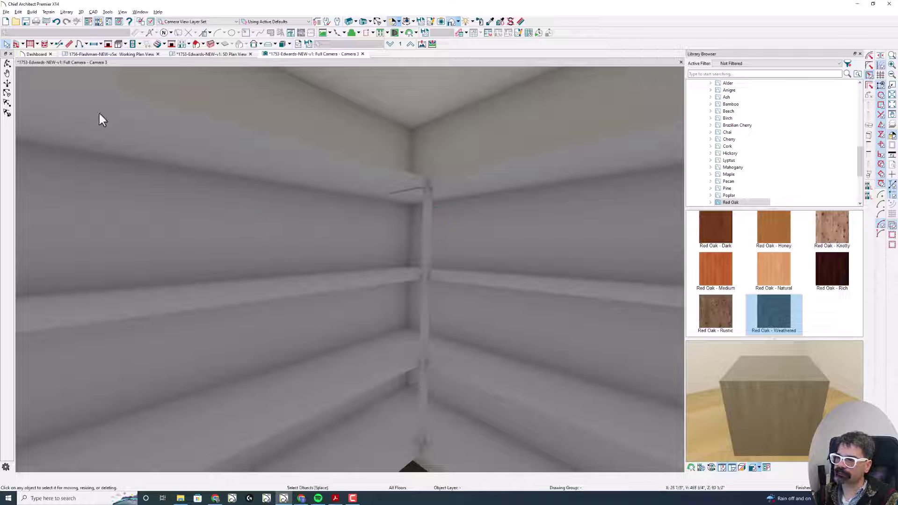
{"action": "left_click", "coordinate": [7, 63]}
Step: Orbit to bring the pantry corner post toward centre and select the wall cabinet beside it
{"action": "left_click_drag", "start_coordinate": [326, 231], "coordinate": [351, 240]}
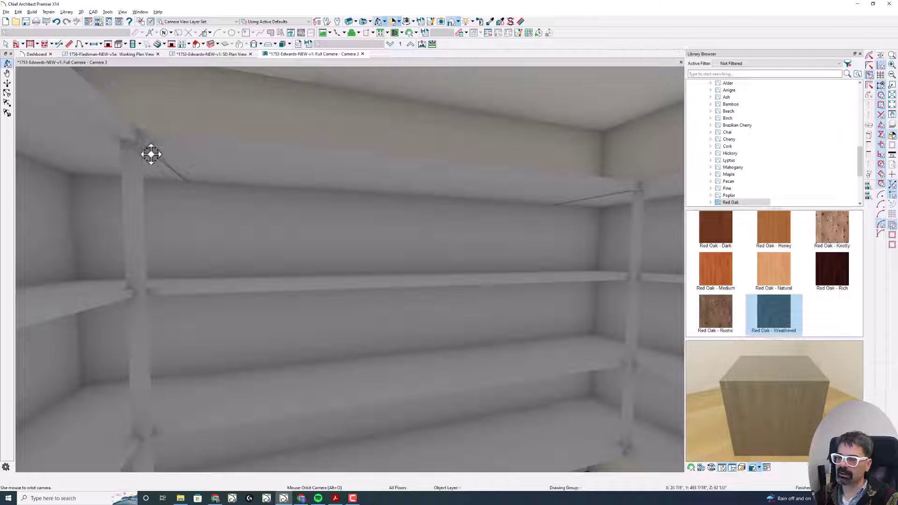
{"action": "left_click_drag", "start_coordinate": [121, 206], "coordinate": [44, 243]}
{"action": "left_click", "coordinate": [170, 223]}
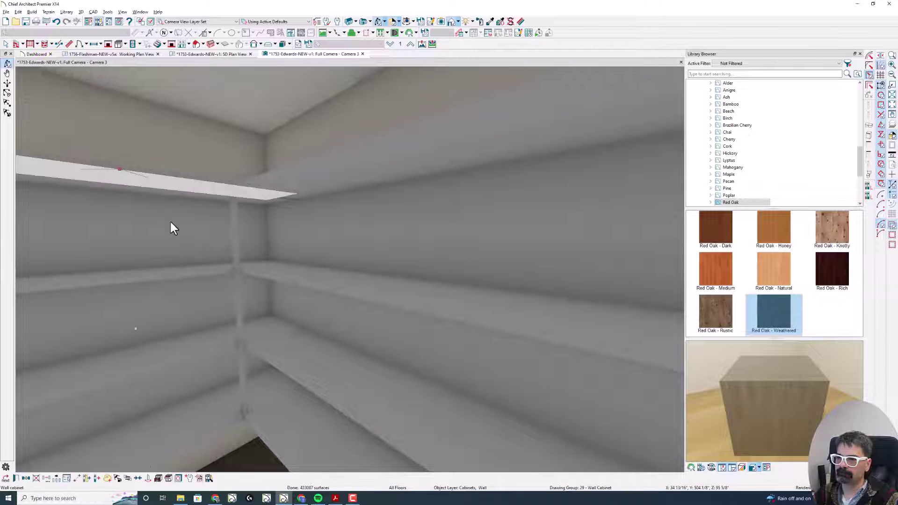
Step: Split the wall cabinet's middle front opening vertically and delete the stile between the openings
{"action": "double_click", "coordinate": [214, 283]}
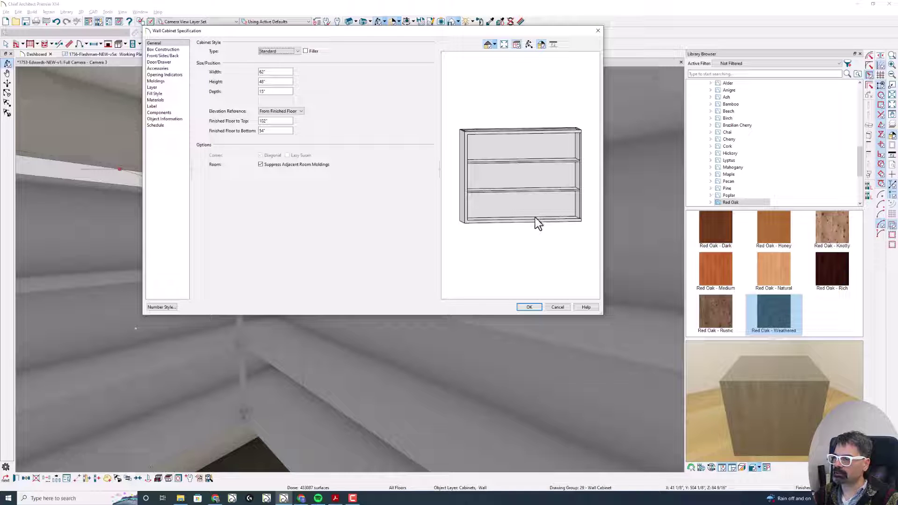
{"action": "left_click", "coordinate": [538, 158]}
{"action": "left_click", "coordinate": [162, 55]}
{"action": "left_click", "coordinate": [276, 97]}
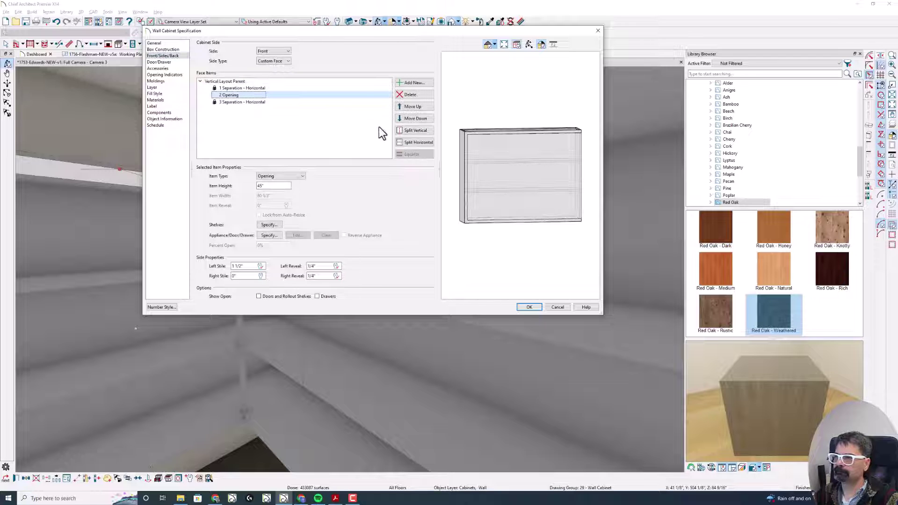
{"action": "left_click", "coordinate": [419, 130]}
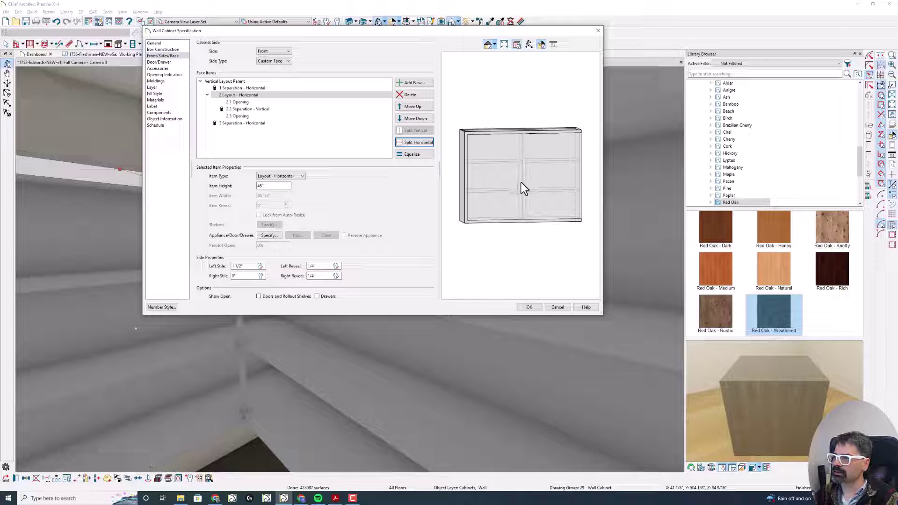
{"action": "left_click", "coordinate": [245, 109]}
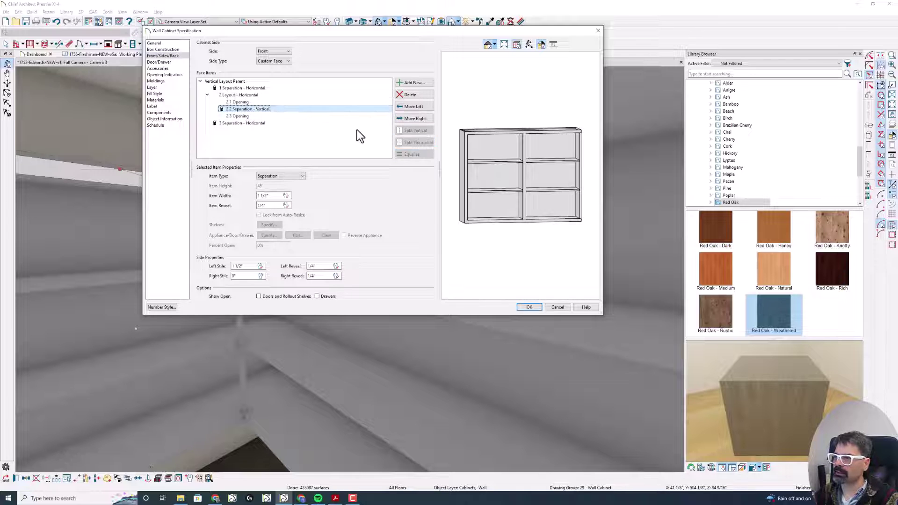
{"action": "left_click", "coordinate": [410, 95]}
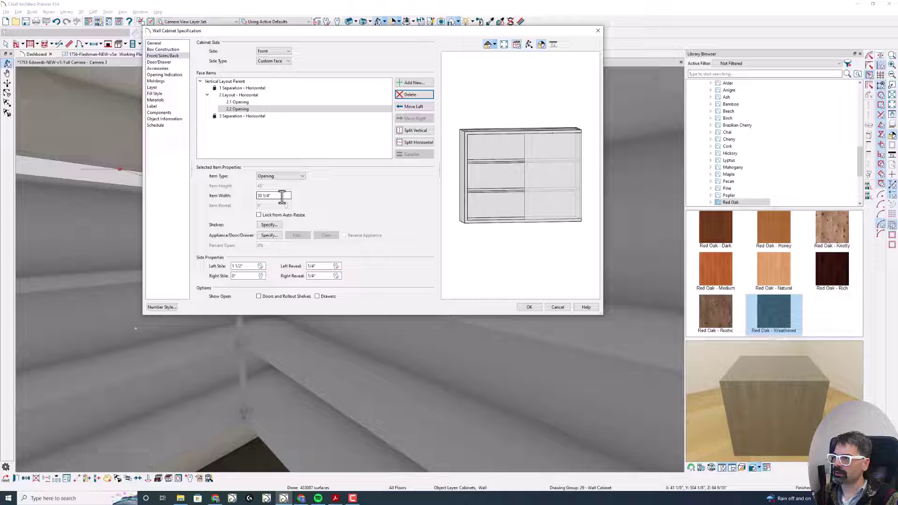
Step: Set the right-hand opening width to 15" and lock it from auto-resize
{"action": "left_click_drag", "start_coordinate": [282, 196], "coordinate": [219, 194]}
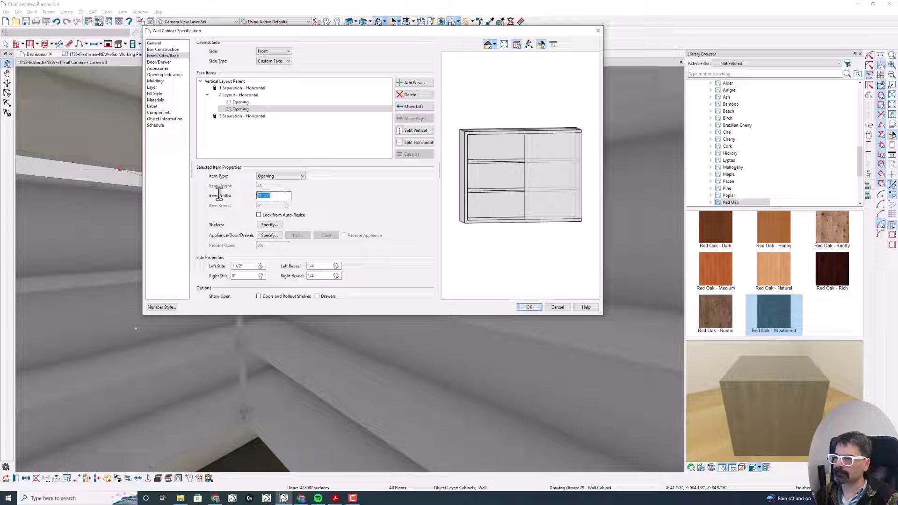
{"action": "type", "text": "15"}
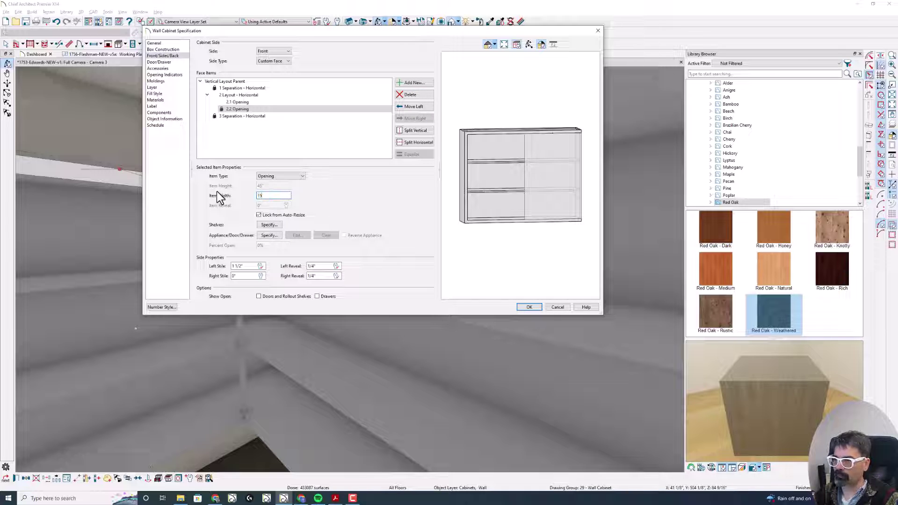
{"action": "key", "text": "Tab"}
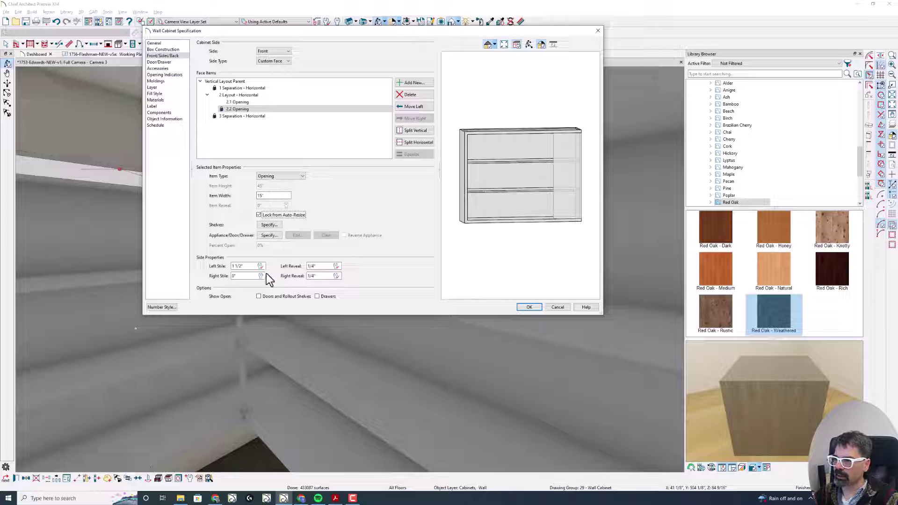
{"action": "left_click", "coordinate": [565, 134]}
{"action": "left_click", "coordinate": [564, 132]}
{"action": "left_click", "coordinate": [559, 148]}
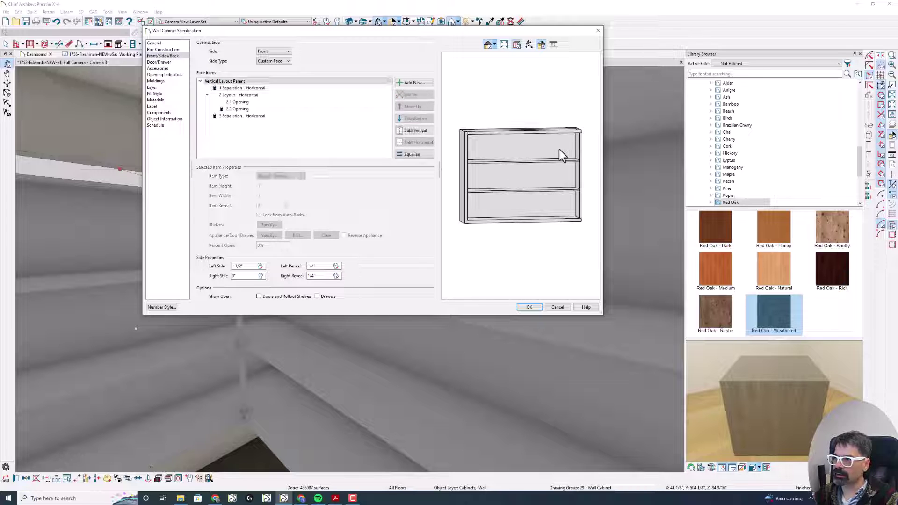
{"action": "left_click", "coordinate": [242, 109]}
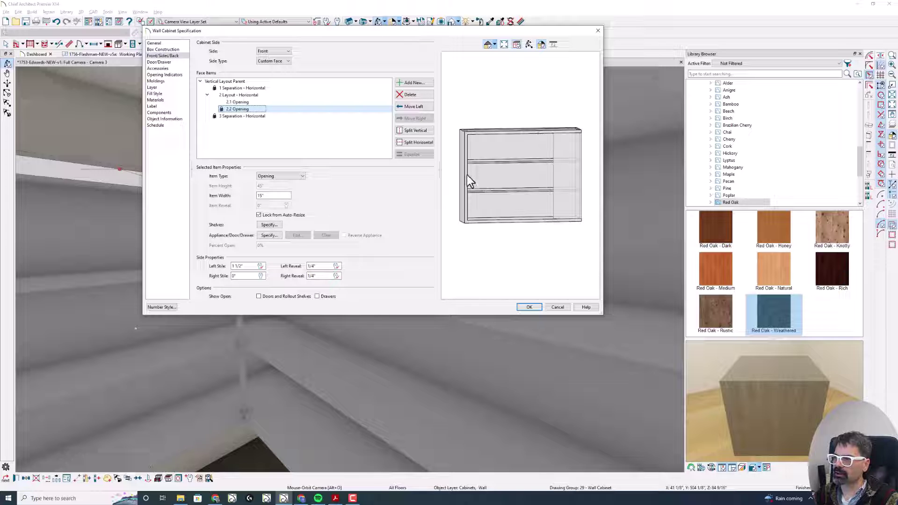
Step: Set Left and Right Stile Extend to 0" under Box Construction and apply the cabinet changes
{"action": "left_click", "coordinate": [167, 50]}
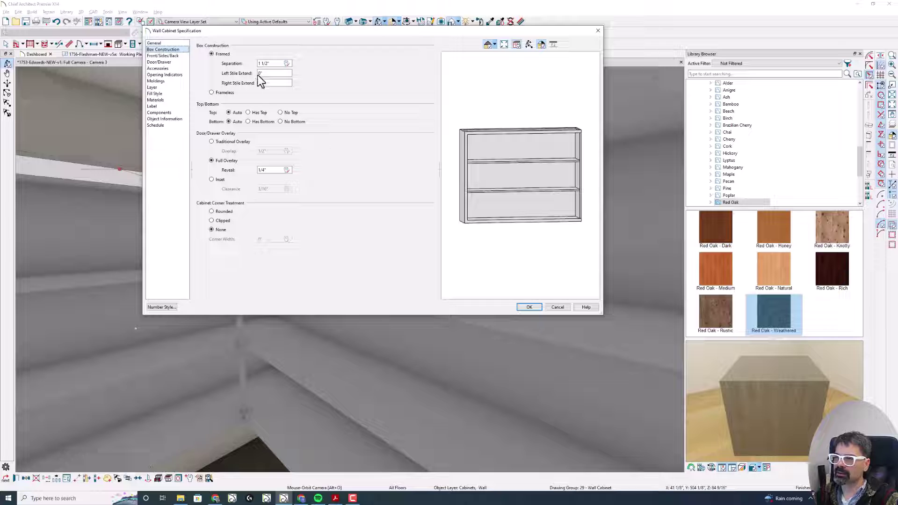
{"action": "left_click", "coordinate": [270, 64]}
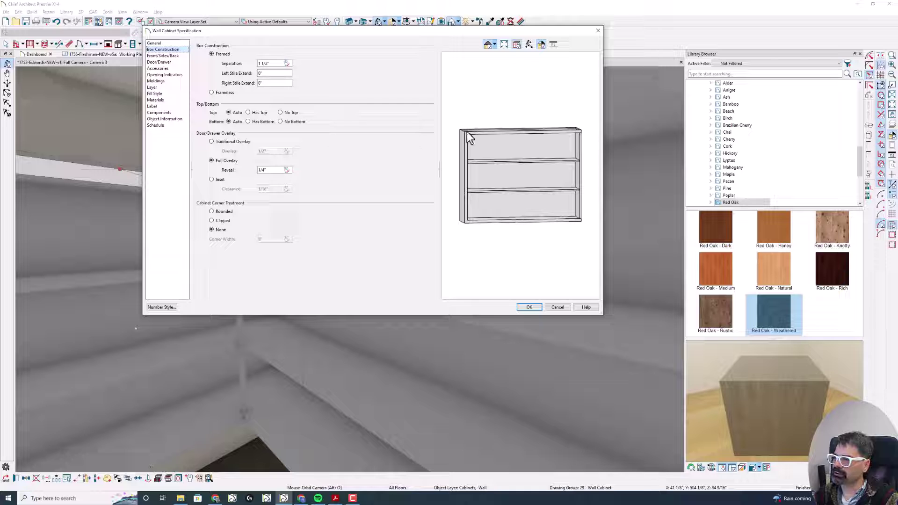
{"action": "left_click", "coordinate": [558, 308]}
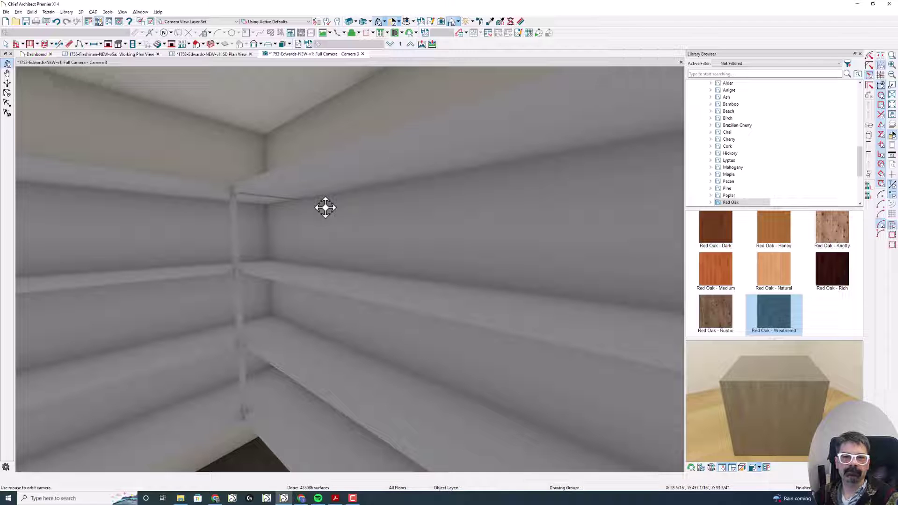
Step: Orbit further around the pantry corner and select the 75"-wide wall cabinet
{"action": "left_click_drag", "start_coordinate": [325, 207], "coordinate": [296, 210]}
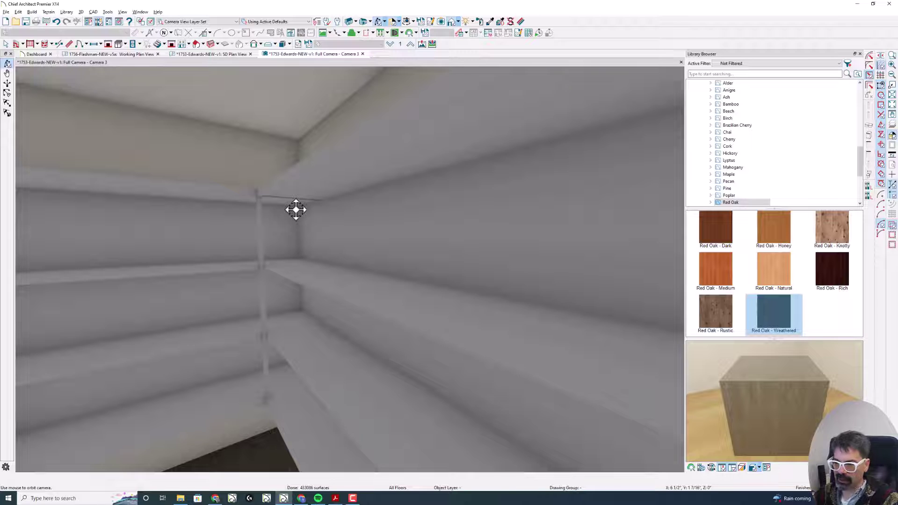
{"action": "key", "text": "Left"}
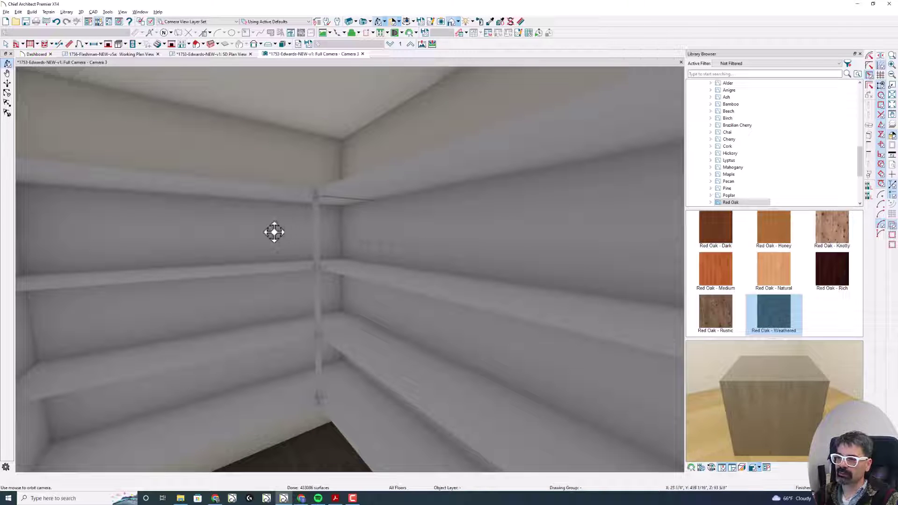
{"action": "key", "text": "space"}
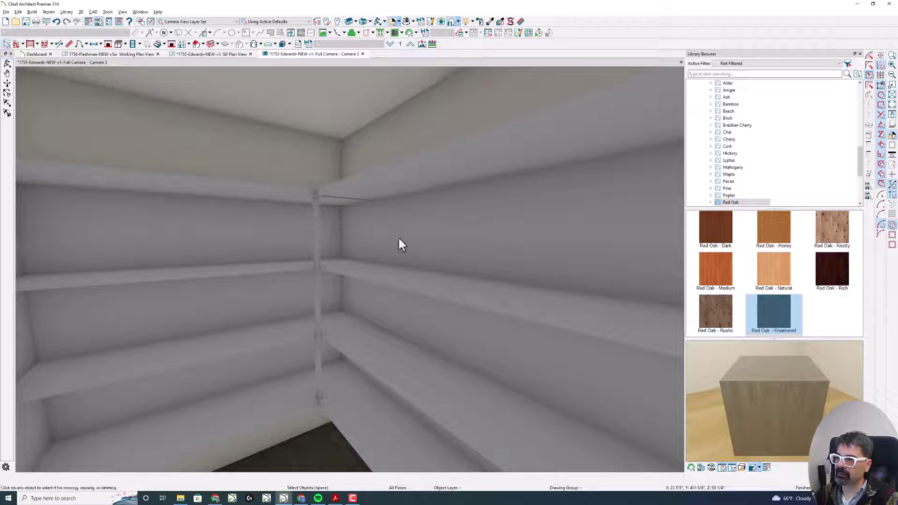
{"action": "left_click", "coordinate": [401, 243]}
Step: Make the 75" cabinet's back a Custom Face, delete all its separations and panel, and apply
{"action": "double_click", "coordinate": [399, 239]}
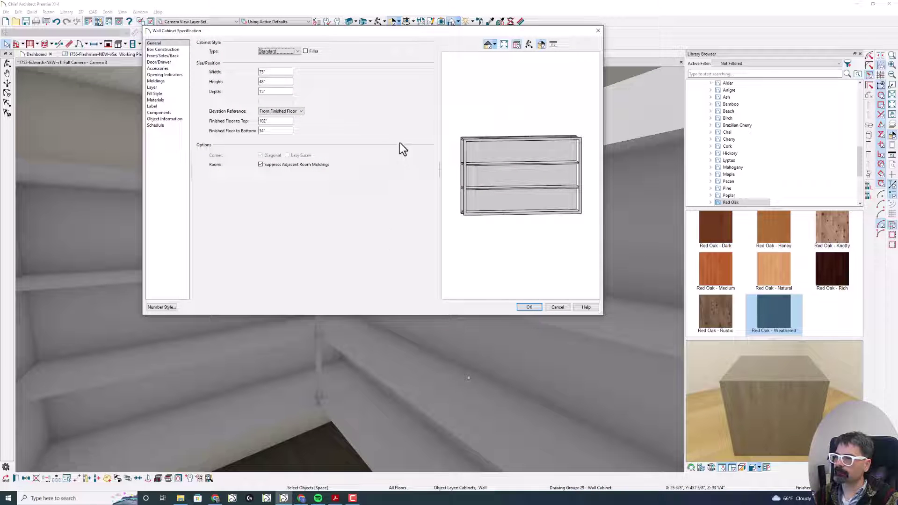
{"action": "left_click", "coordinate": [163, 55]}
{"action": "left_click", "coordinate": [264, 51]}
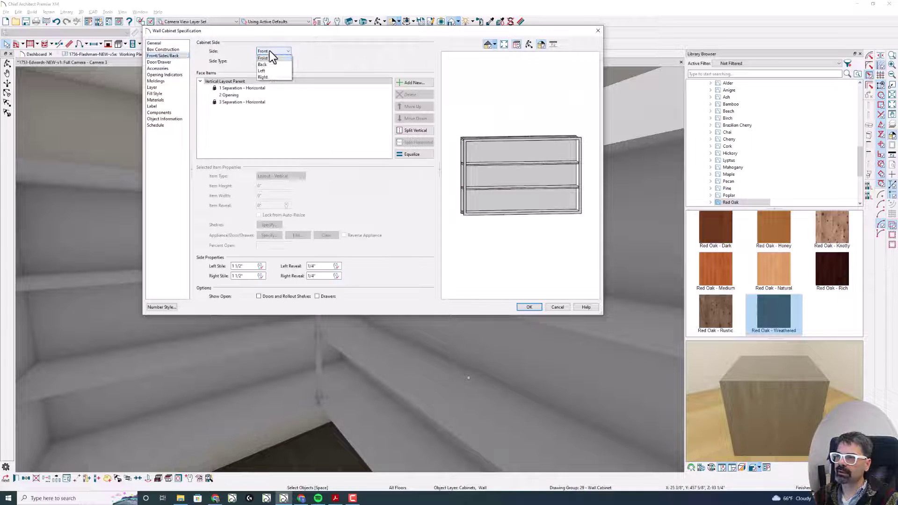
{"action": "left_click", "coordinate": [273, 65]}
{"action": "left_click", "coordinate": [279, 61]}
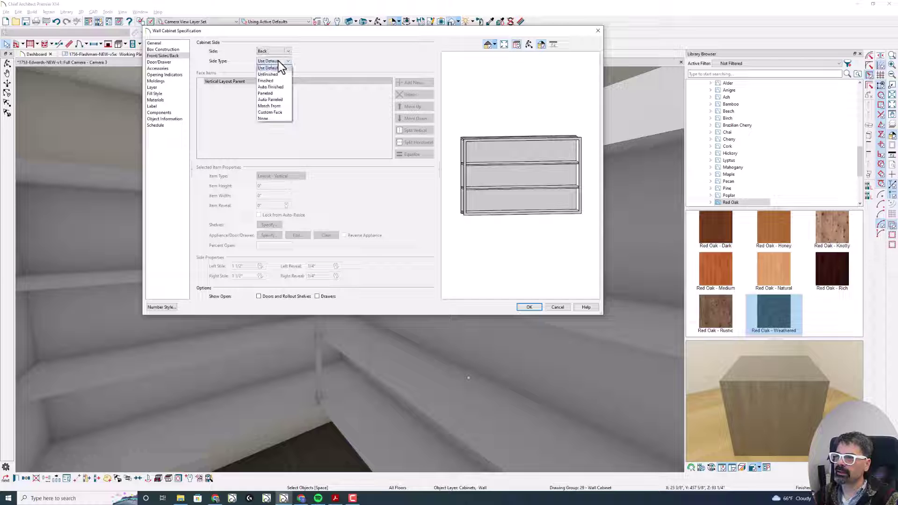
{"action": "left_click", "coordinate": [278, 113]}
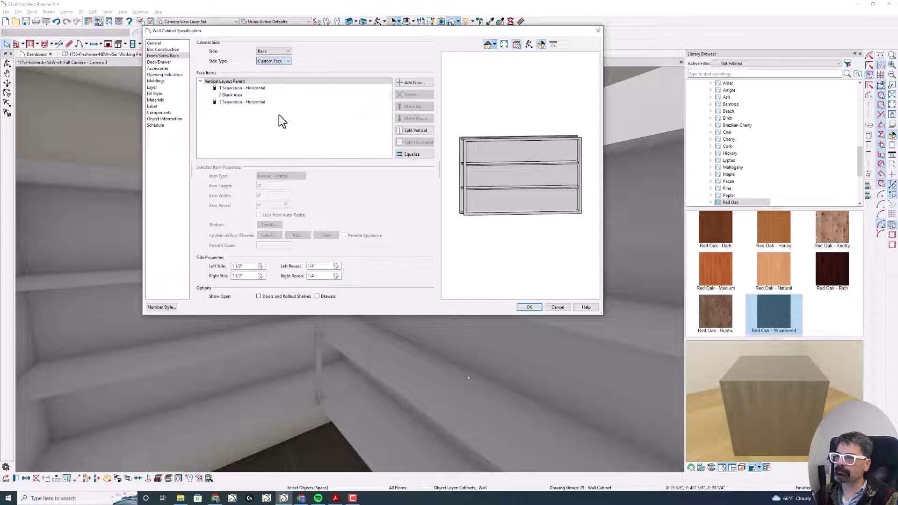
{"action": "left_click", "coordinate": [265, 89]}
{"action": "left_click", "coordinate": [410, 95]}
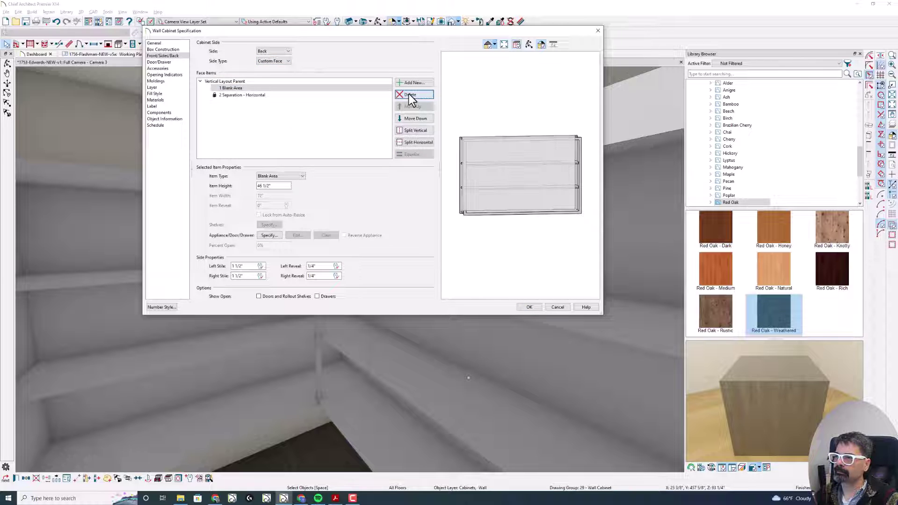
{"action": "left_click", "coordinate": [409, 95]}
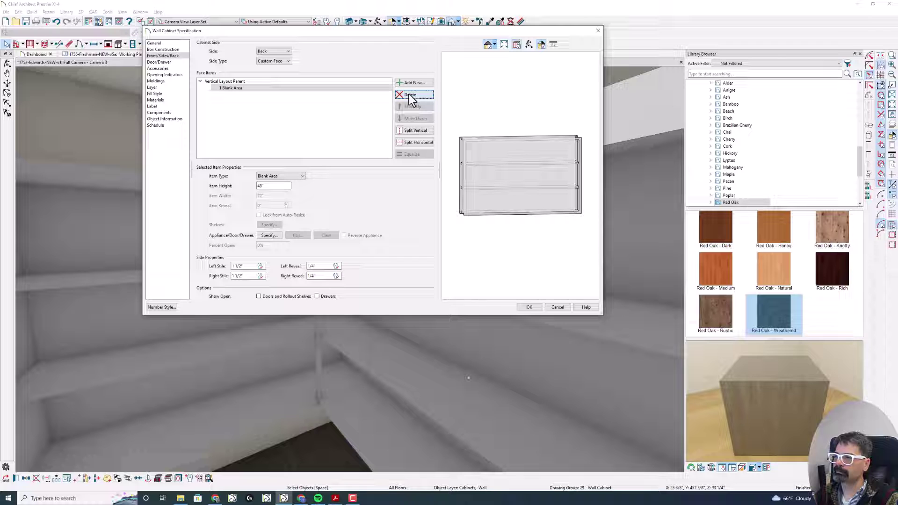
{"action": "left_click", "coordinate": [409, 95]}
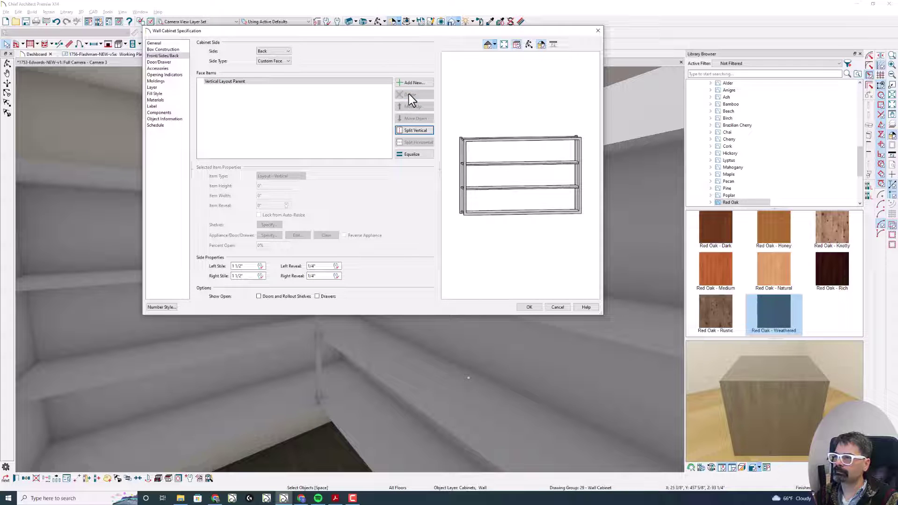
{"action": "left_click", "coordinate": [529, 307]}
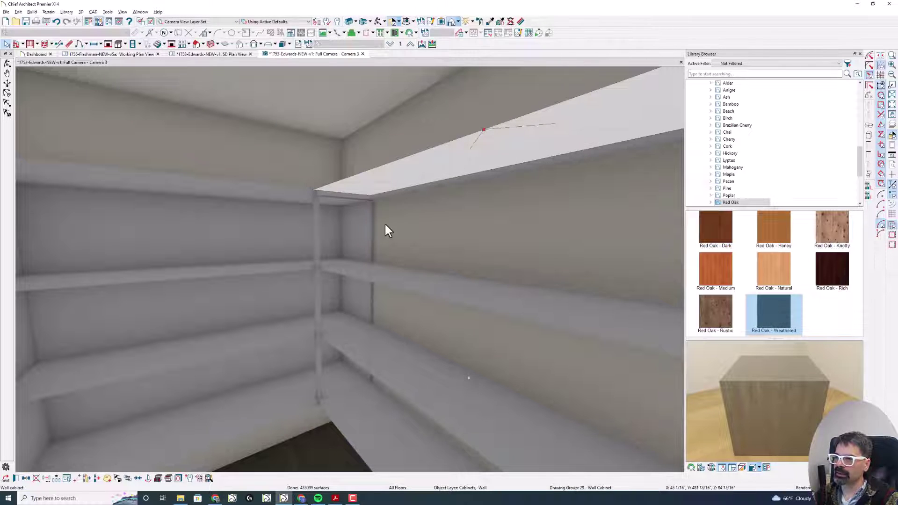
Step: Zoom in, select the corner wall cabinet, and undo the last operation
{"action": "key", "text": "Escape"}
{"action": "scroll", "coordinate": [414, 321], "scroll_direction": "up", "scroll_amount": 2}
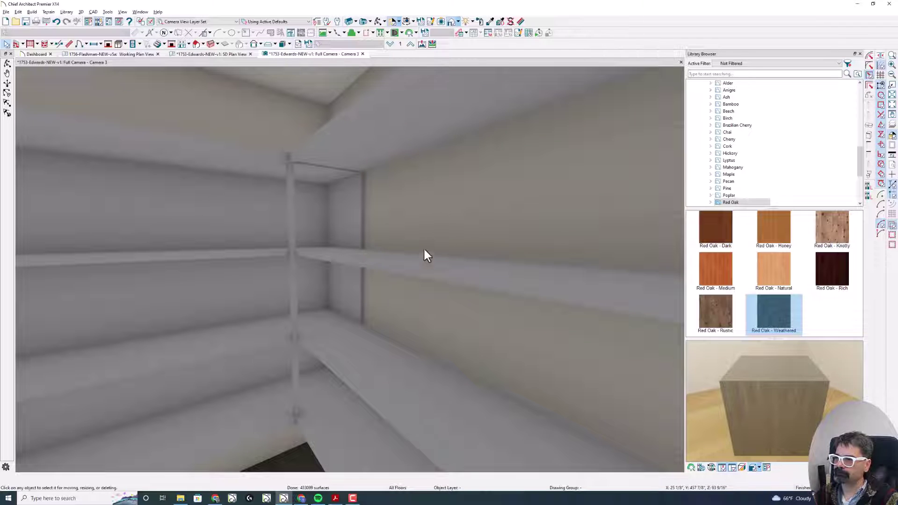
{"action": "left_click", "coordinate": [231, 222]}
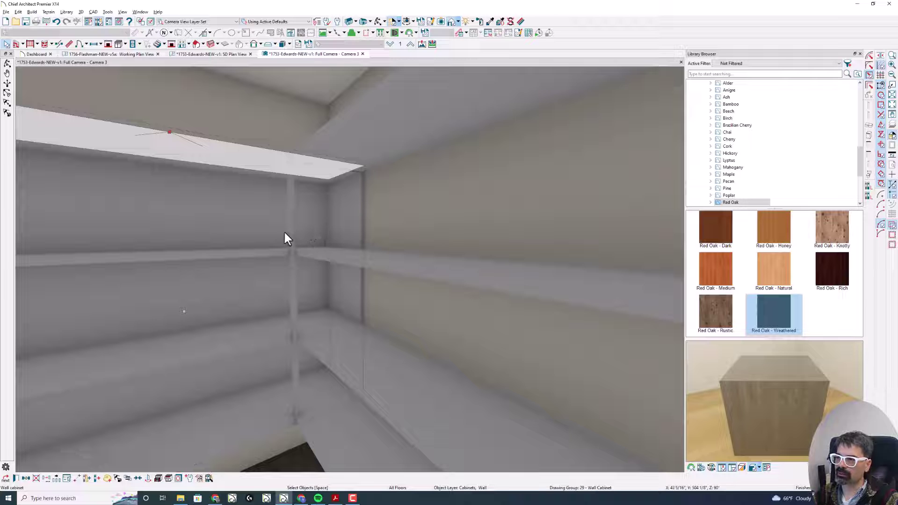
{"action": "left_click", "coordinate": [56, 22]}
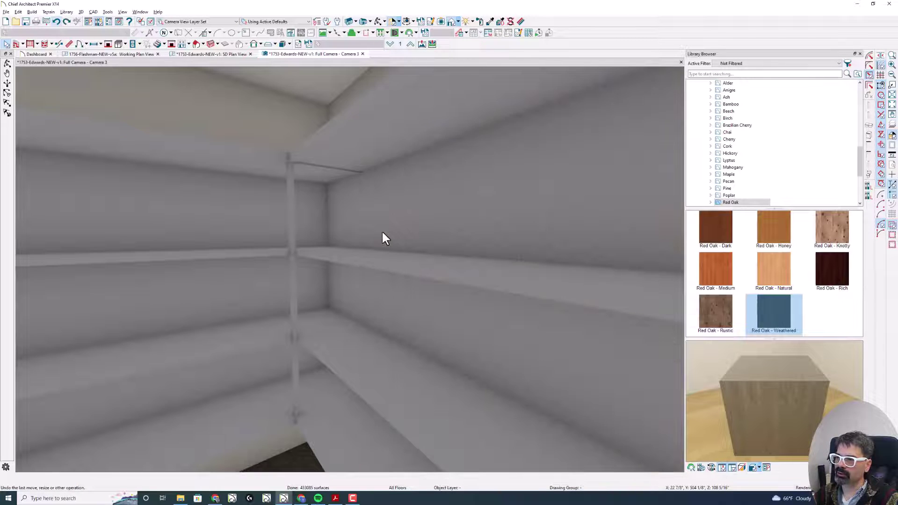